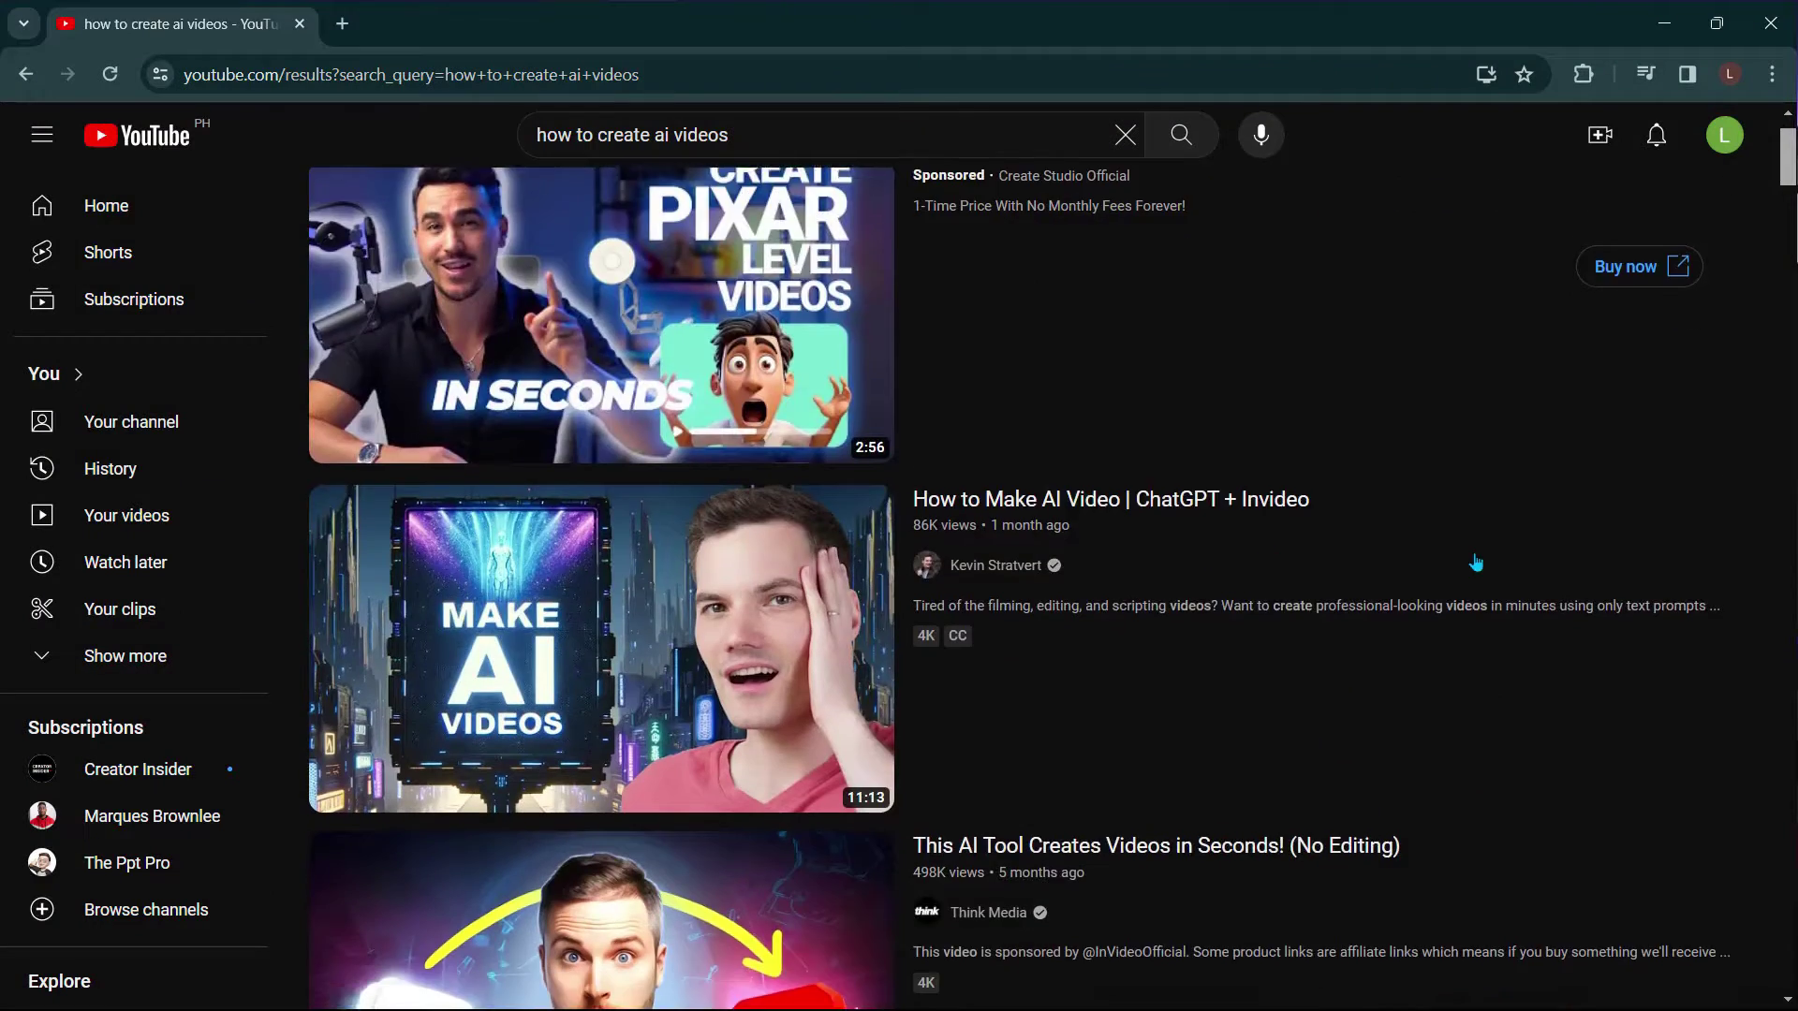
{"action": "scroll", "coordinate": [1476, 562], "scroll_direction": "down", "scroll_amount": 3}
{"action": "scroll", "coordinate": [1475, 562], "scroll_direction": "down", "scroll_amount": 5}
{"action": "scroll", "coordinate": [1476, 557], "scroll_direction": "down", "scroll_amount": 5}
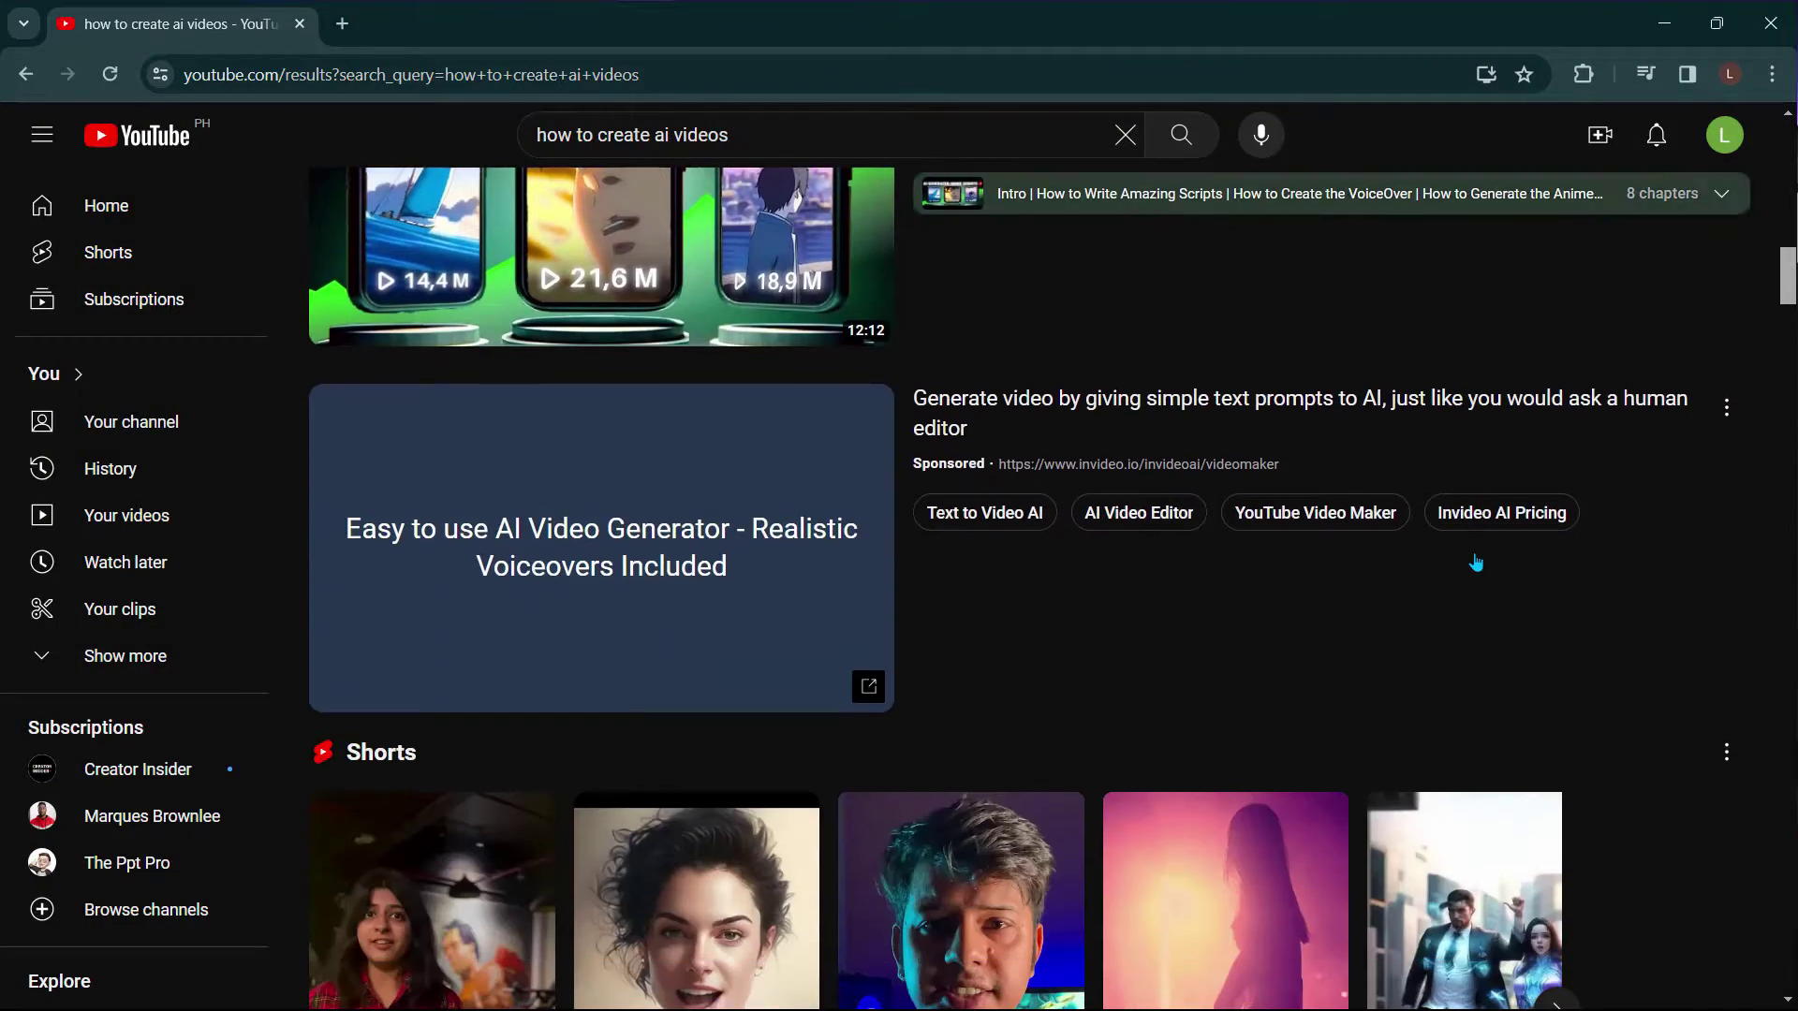
{"action": "scroll", "coordinate": [1475, 558], "scroll_direction": "down", "scroll_amount": 5}
{"action": "scroll", "coordinate": [1475, 562], "scroll_direction": "down", "scroll_amount": 3}
{"action": "scroll", "coordinate": [1476, 562], "scroll_direction": "down", "scroll_amount": 2}
{"action": "scroll", "coordinate": [1476, 562], "scroll_direction": "down", "scroll_amount": 5}
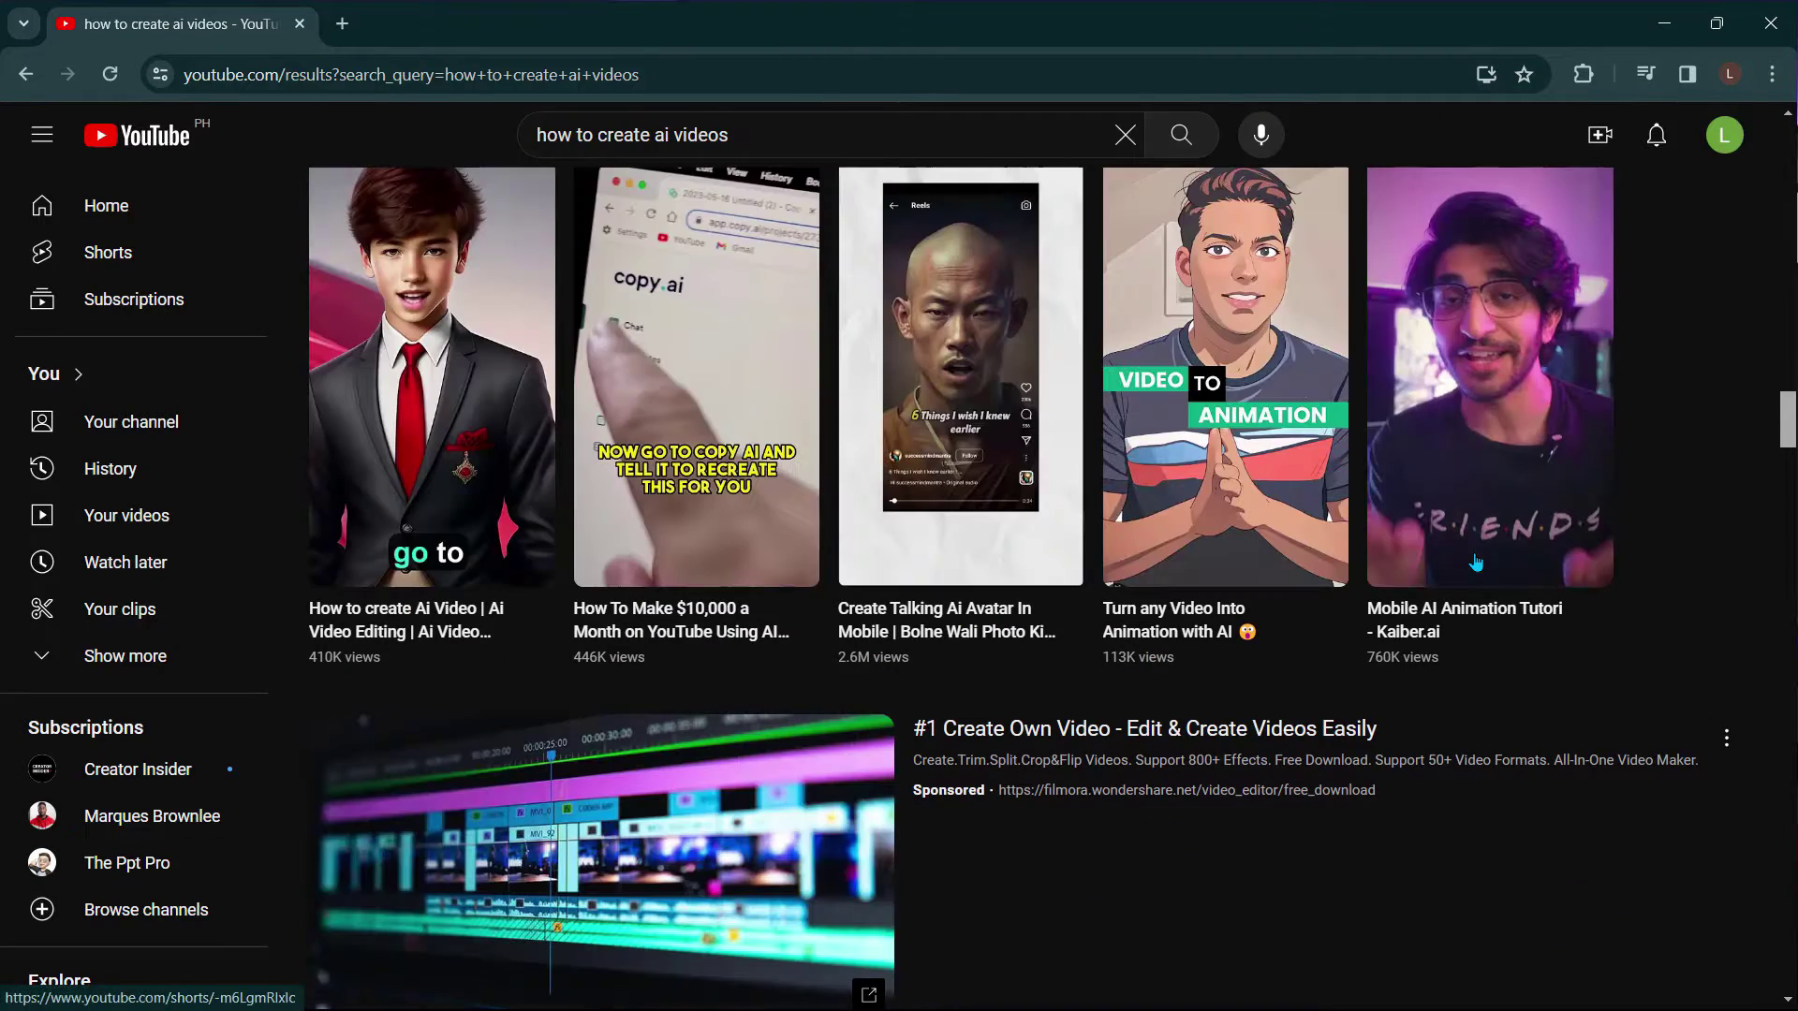
{"action": "scroll", "coordinate": [1476, 563], "scroll_direction": "up", "scroll_amount": 2}
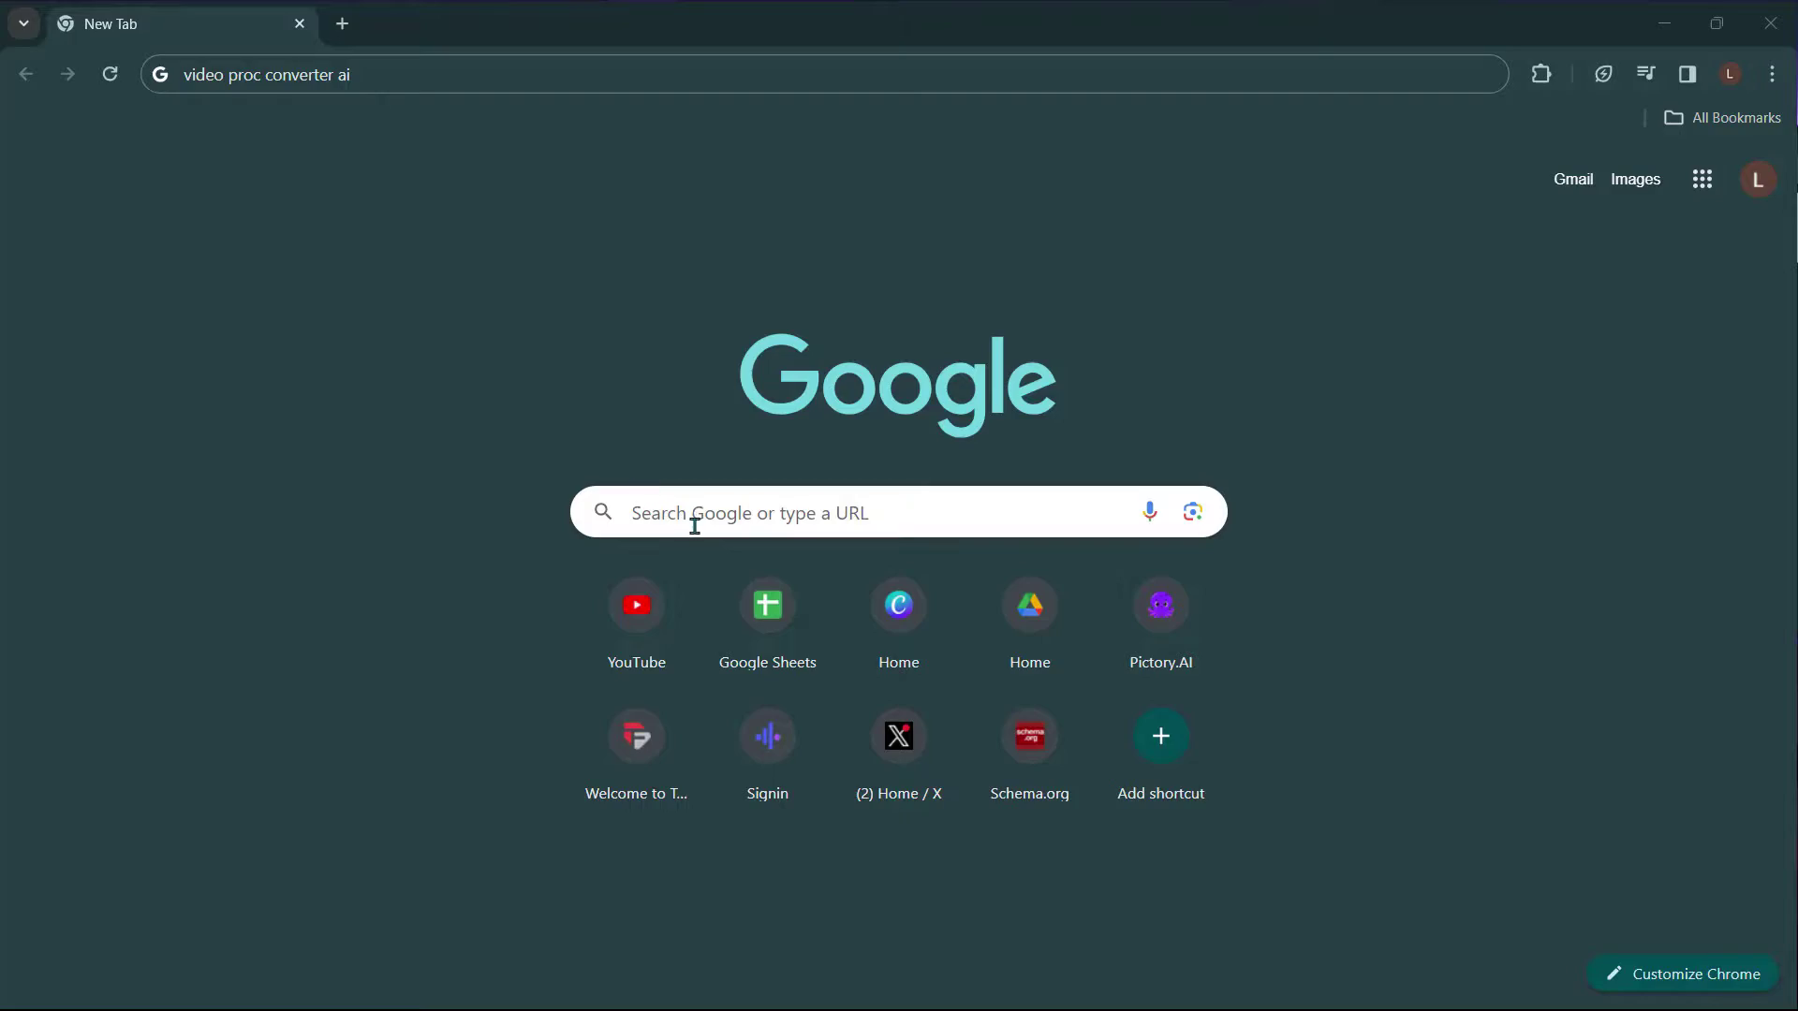
- Search Google for 'video proc converter ai' to find the VideoProc Converter AI site
{"action": "left_click", "coordinate": [694, 526]}
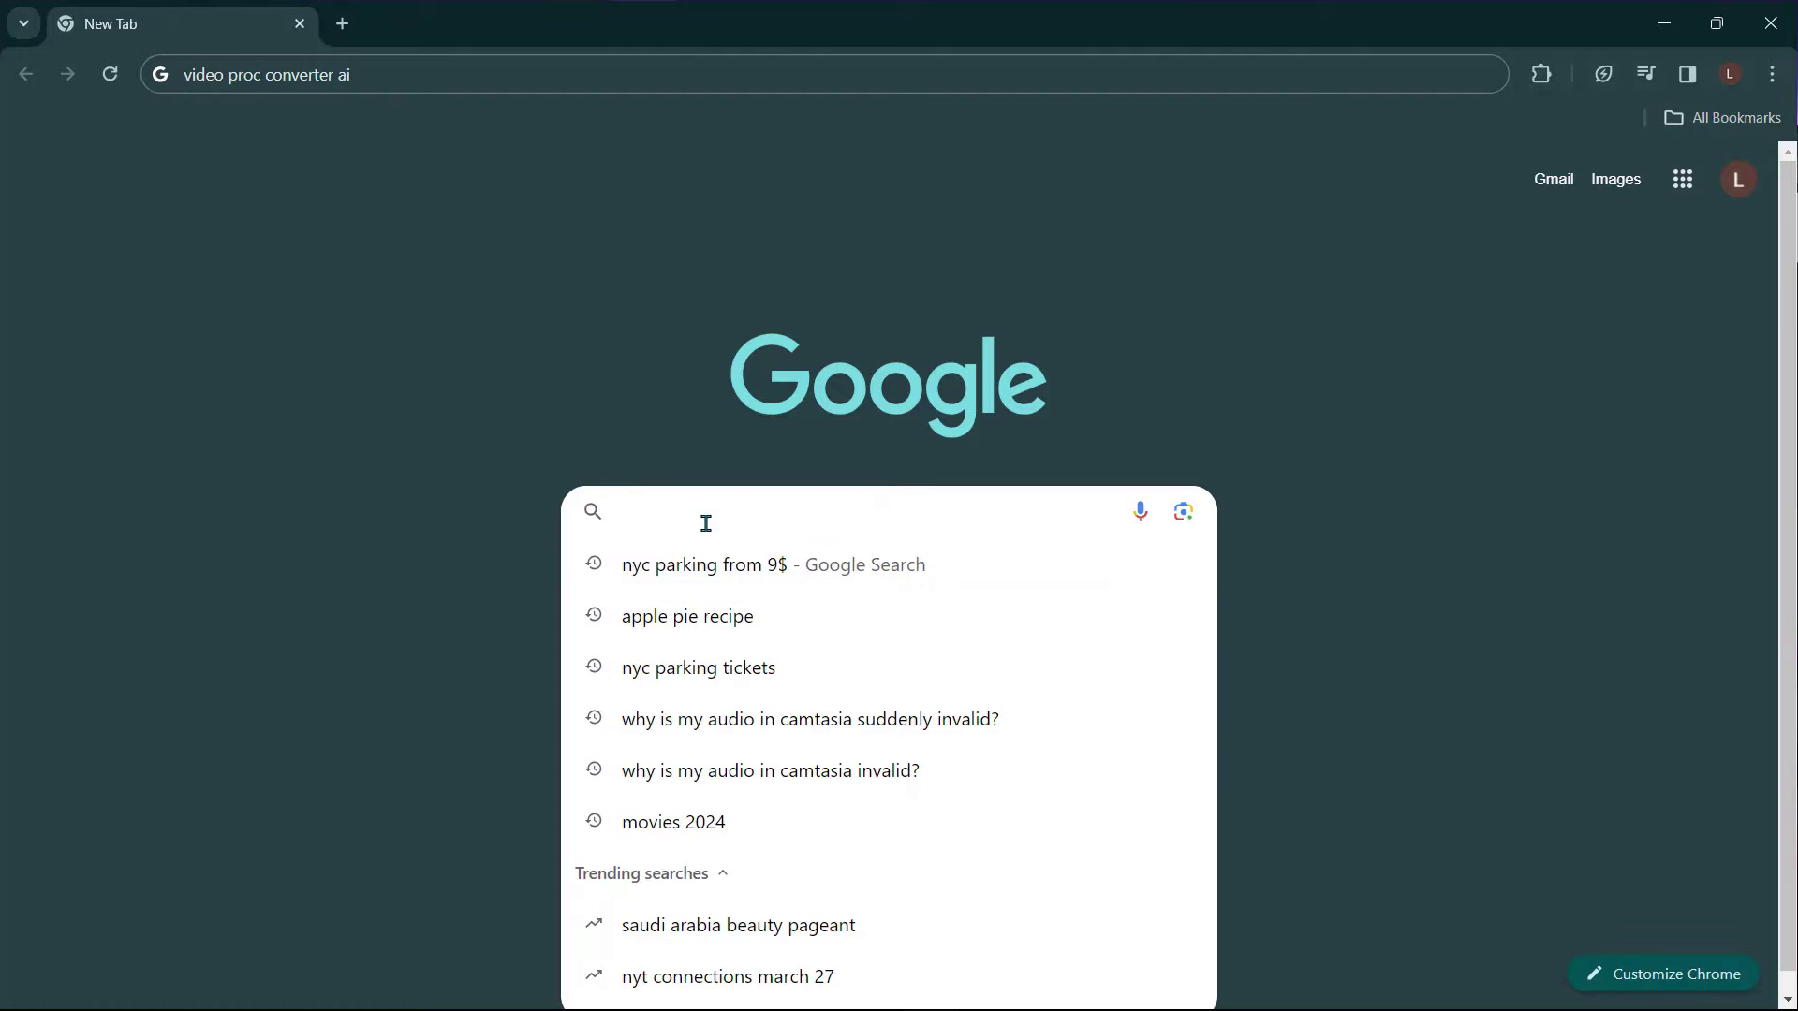
{"action": "type", "text": "video proc converter ai"}
{"action": "key", "text": "Return"}
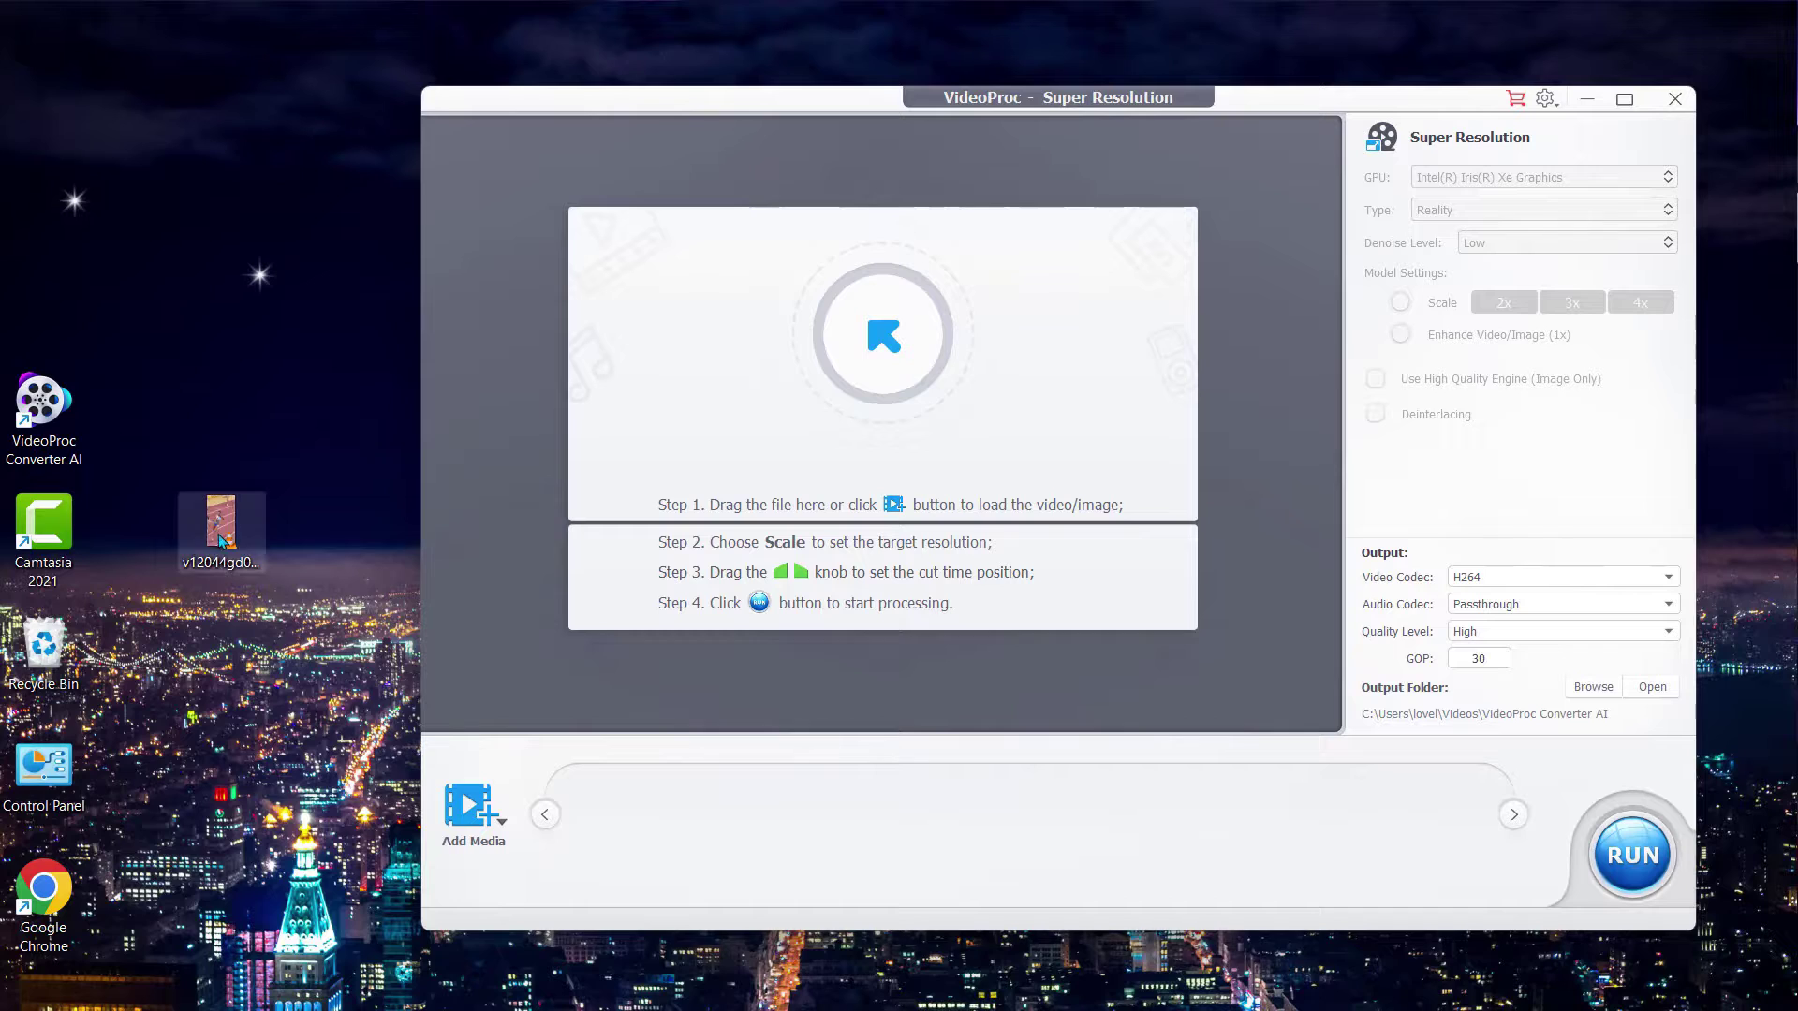
- Drop the TikTok track-race clip into Super Resolution at 2x, upscaling 576×1024 to 1152×2048
{"action": "mouse_move", "coordinate": [221, 541]}
{"action": "left_mouse_down"}
{"action": "mouse_move", "coordinate": [823, 389]}
{"action": "mouse_move", "coordinate": [830, 416]}
{"action": "left_mouse_up"}
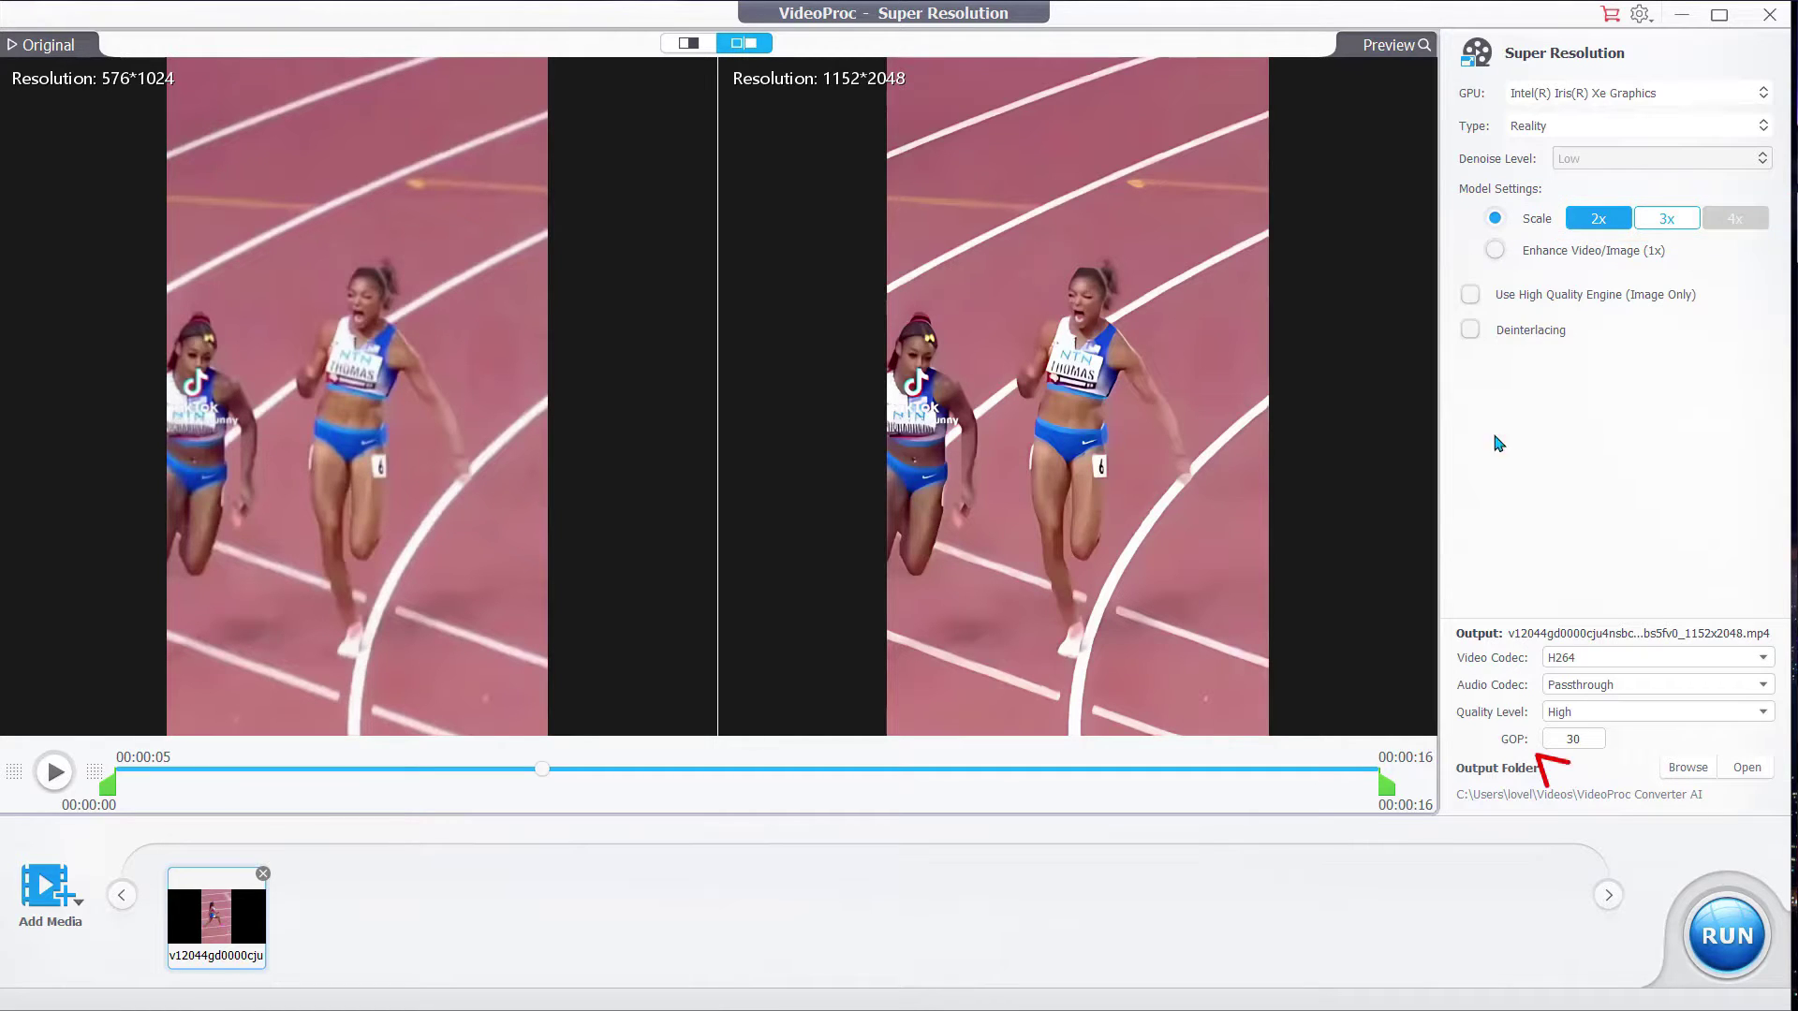
- Save output to Downloads\0327 (1)(1) and start the 2x upscale export
{"action": "left_click", "coordinate": [1700, 780]}
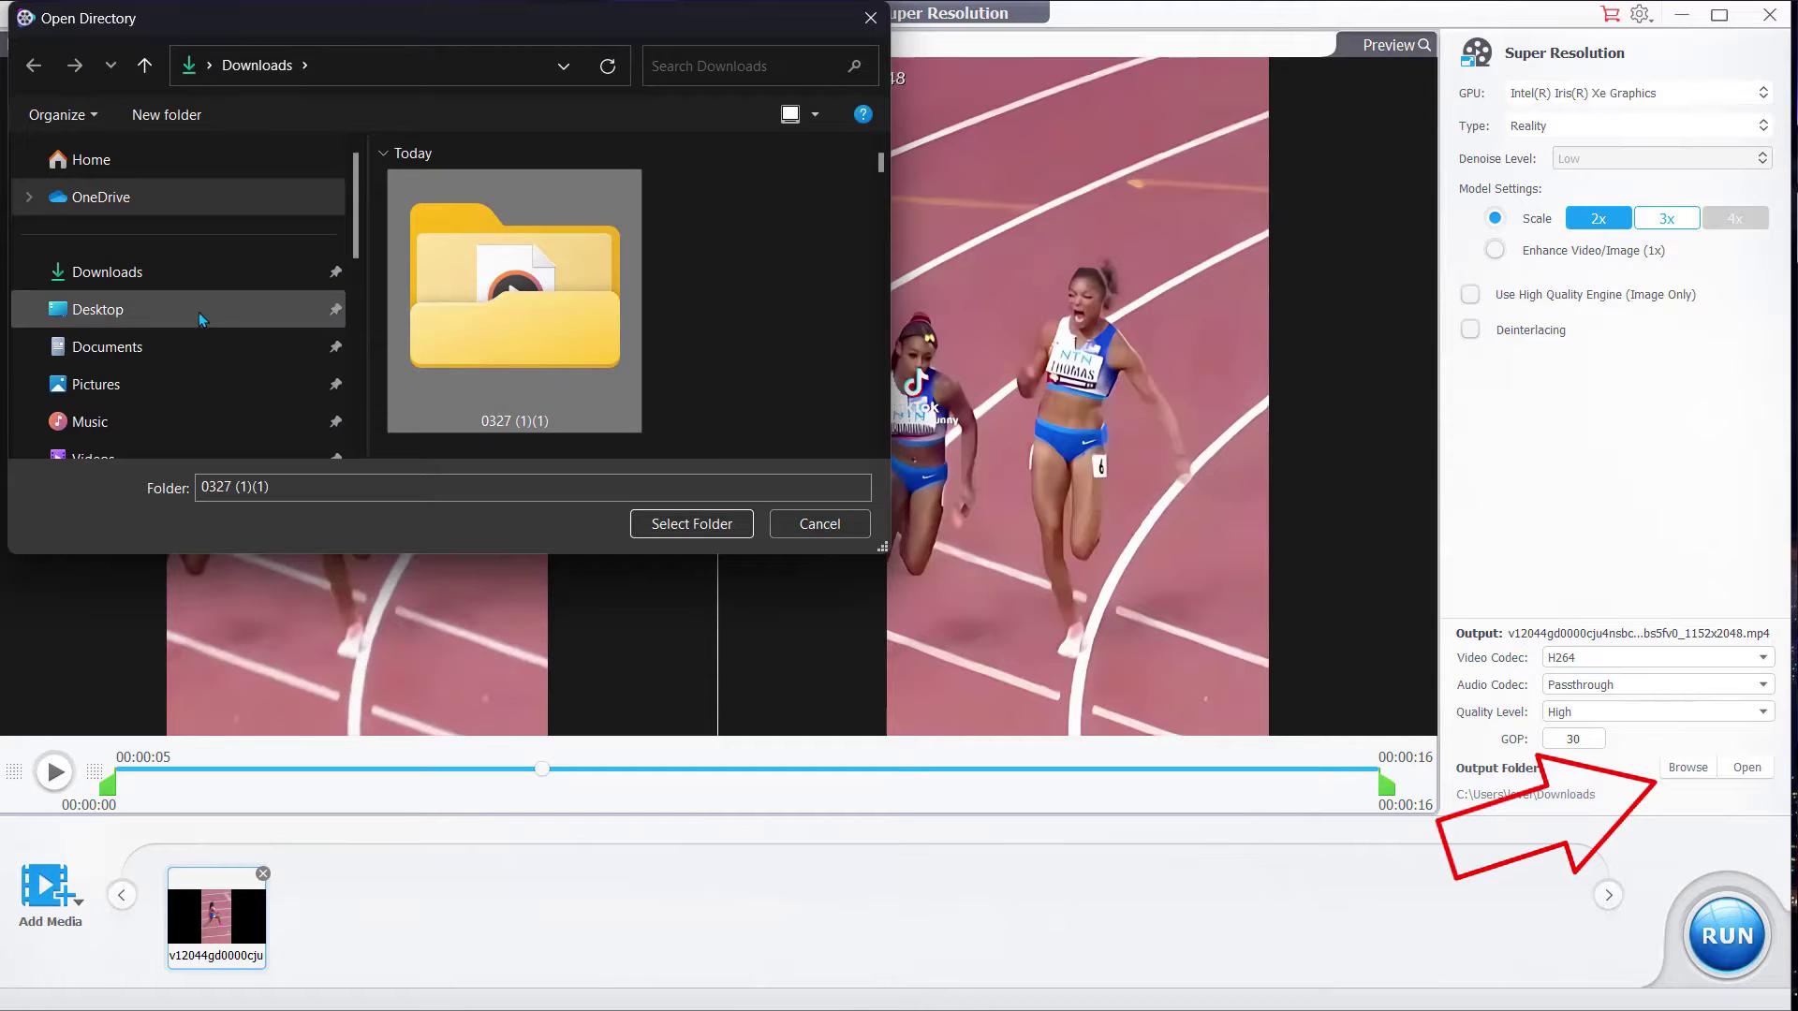
{"action": "left_click", "coordinate": [694, 522]}
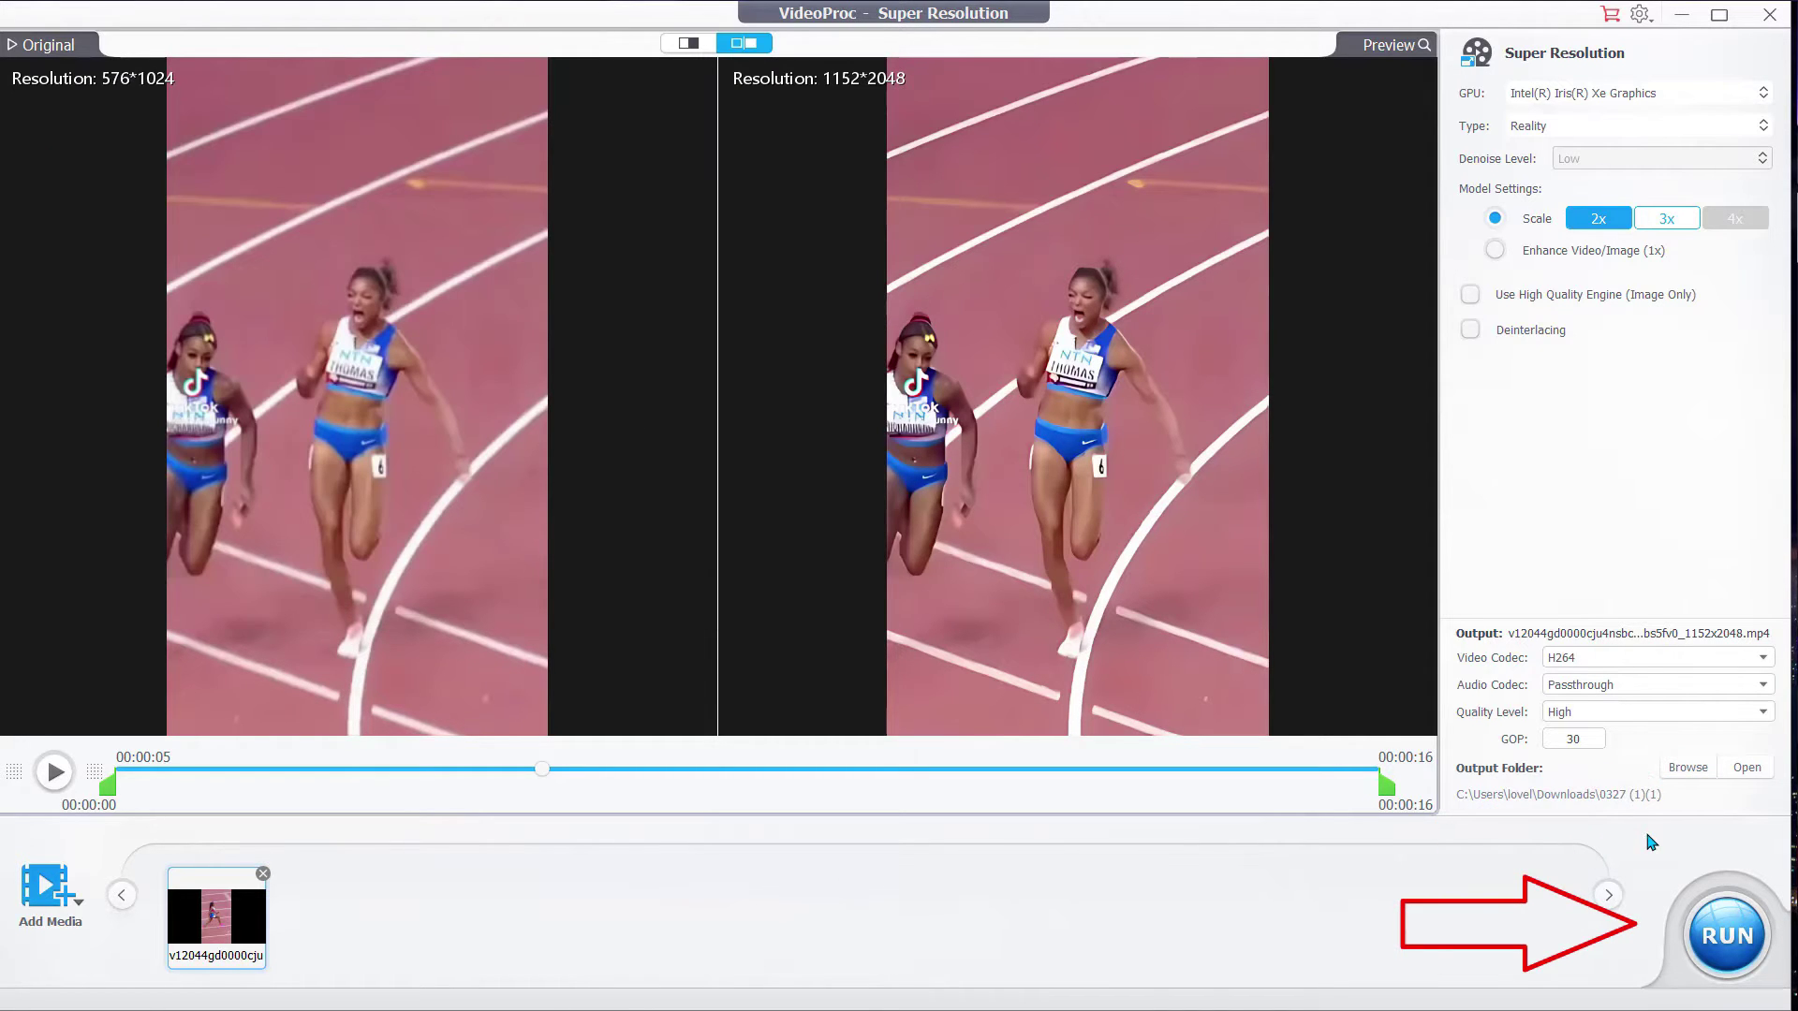
{"action": "left_click", "coordinate": [1729, 951]}
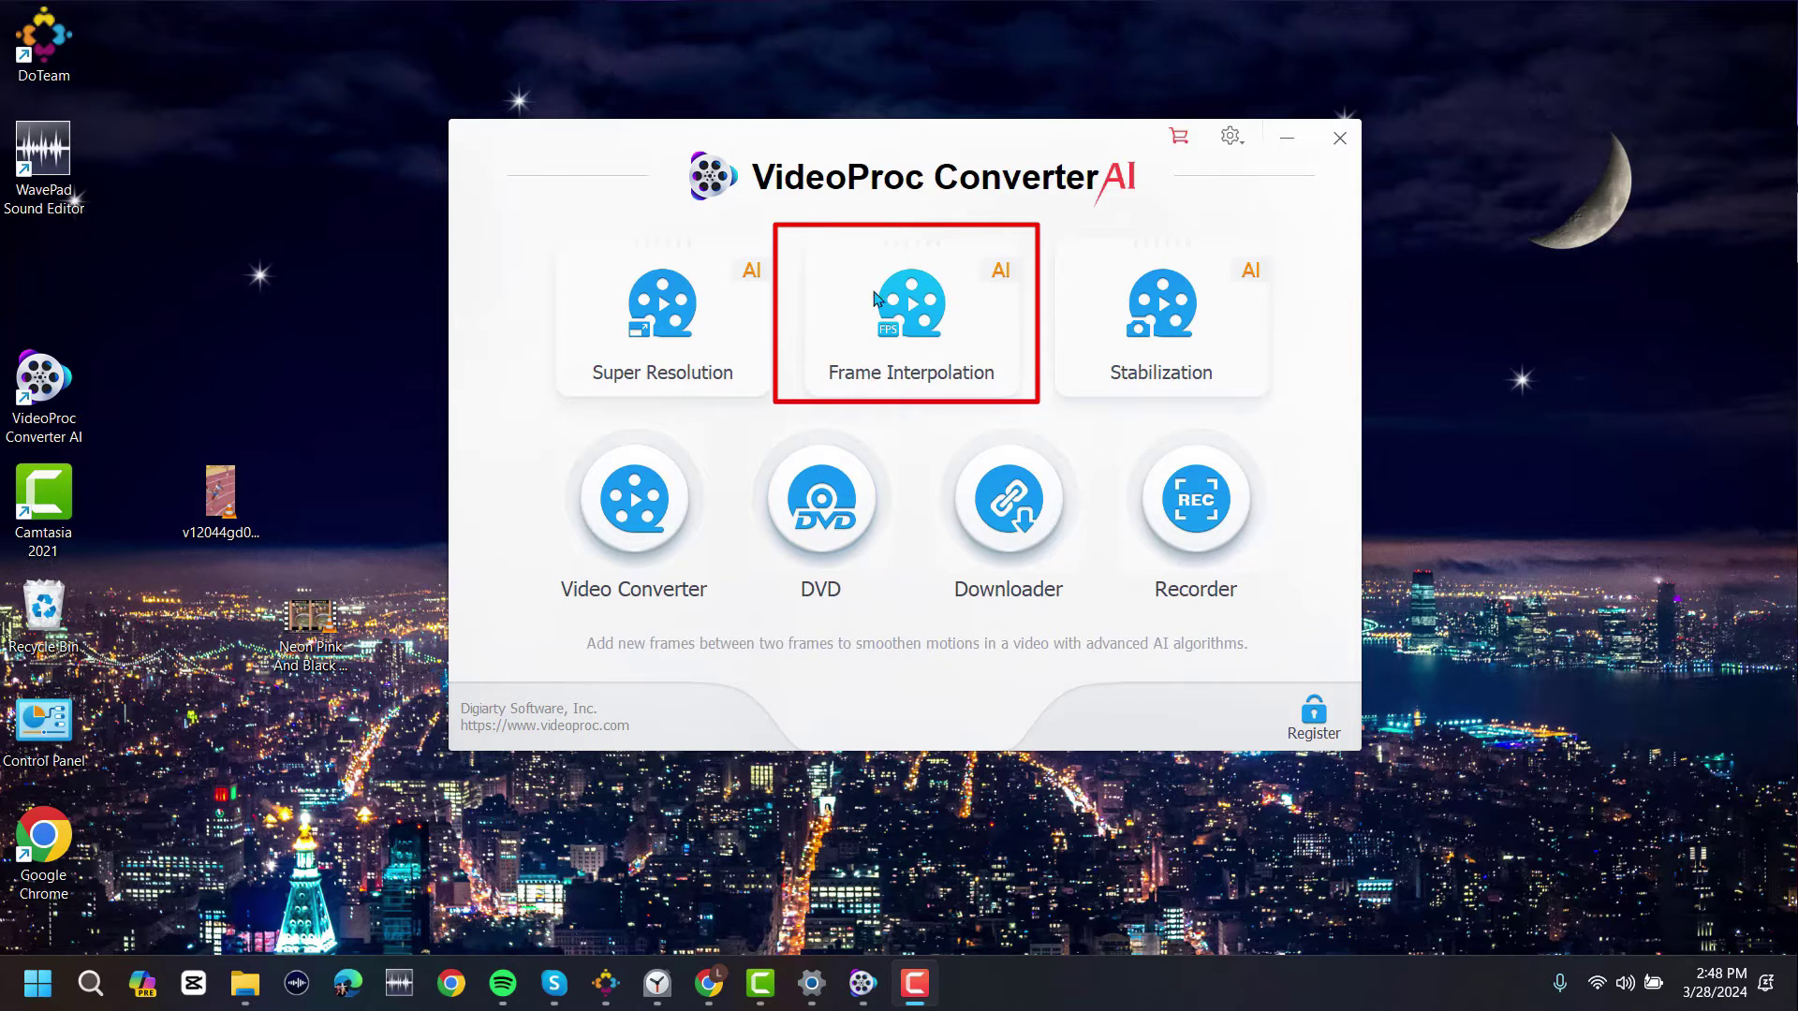
- Load the funny-videos clip into Frame Interpolation and maximize the window
{"action": "left_click", "coordinate": [942, 354]}
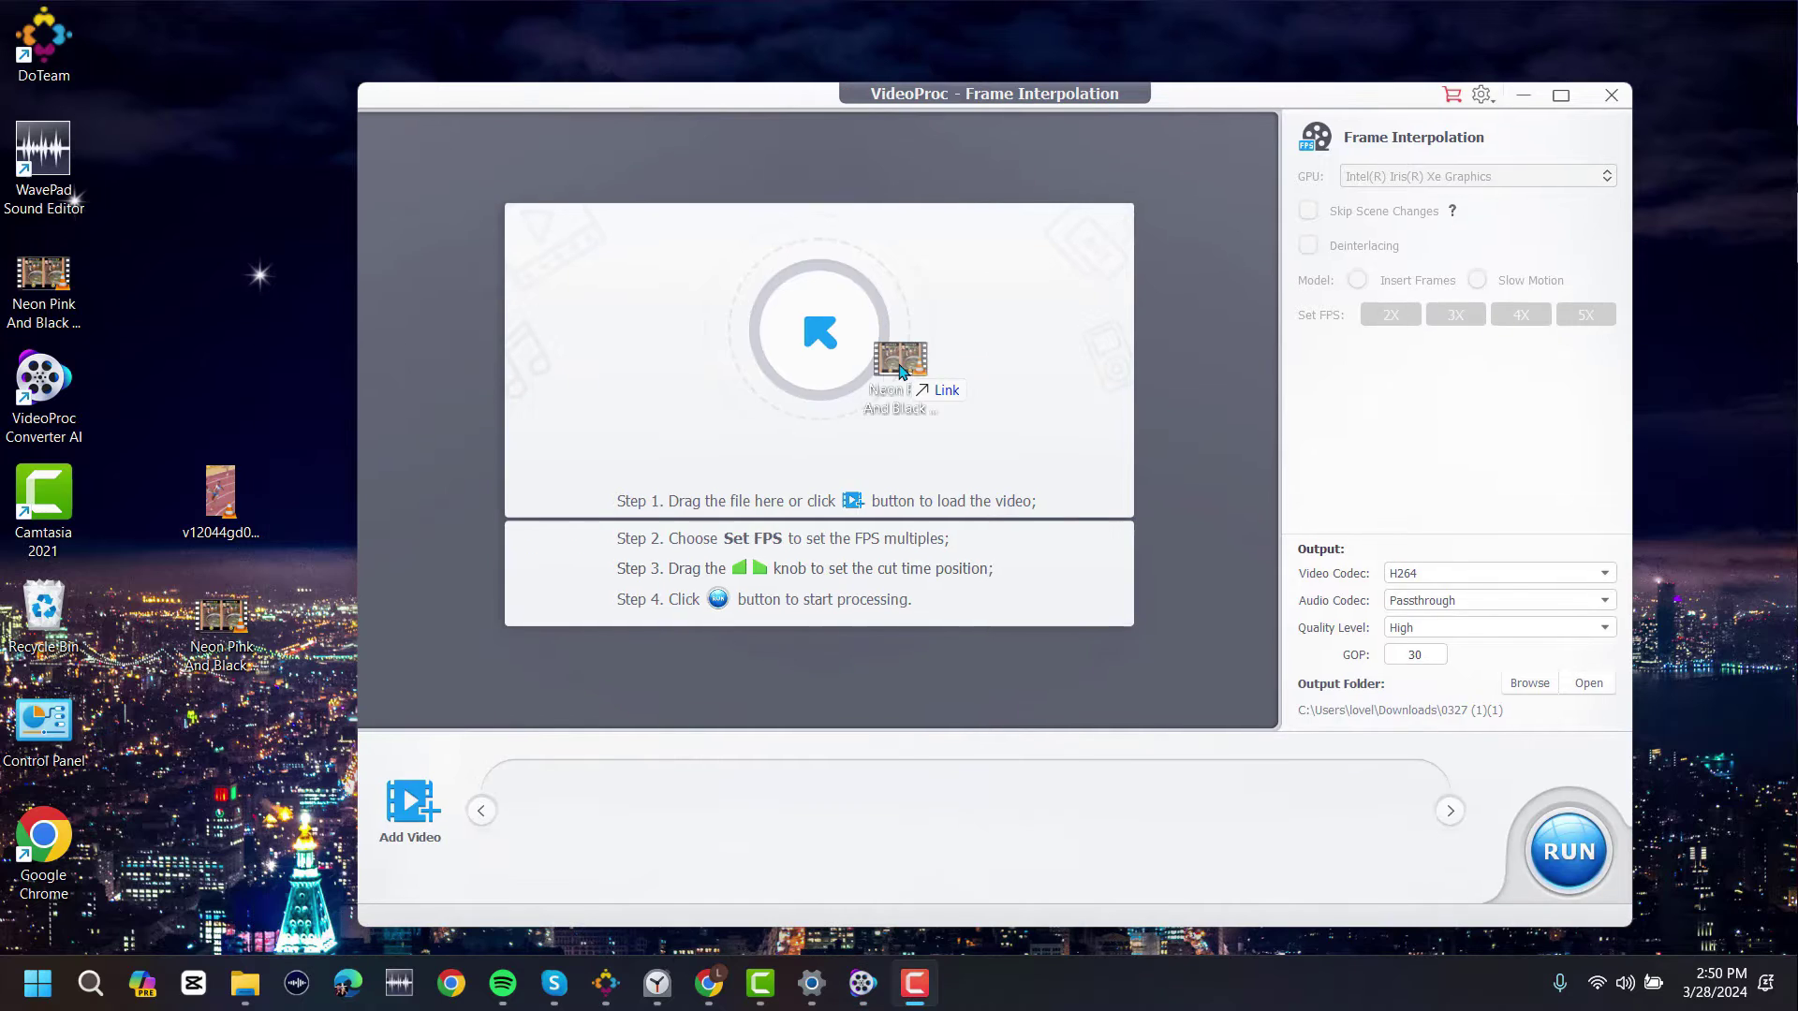
{"action": "left_click_drag", "start_coordinate": [899, 359], "coordinate": [907, 363]}
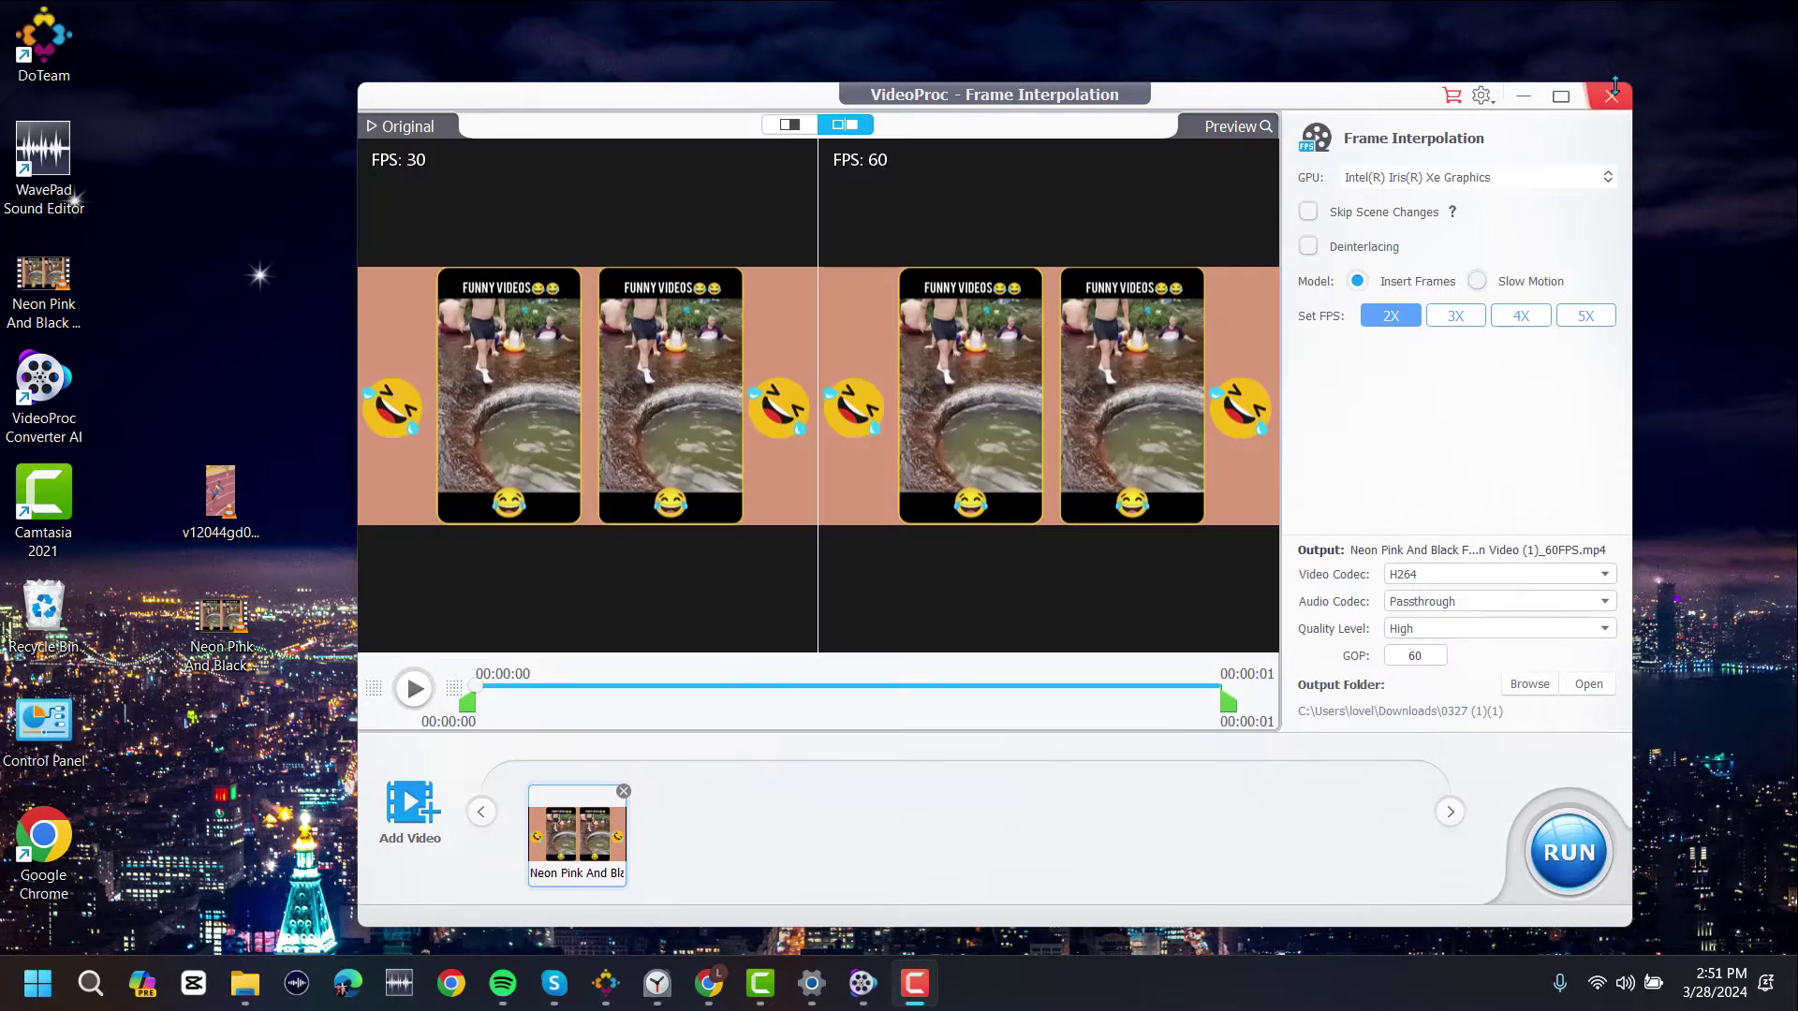
{"action": "left_click", "coordinate": [1560, 94]}
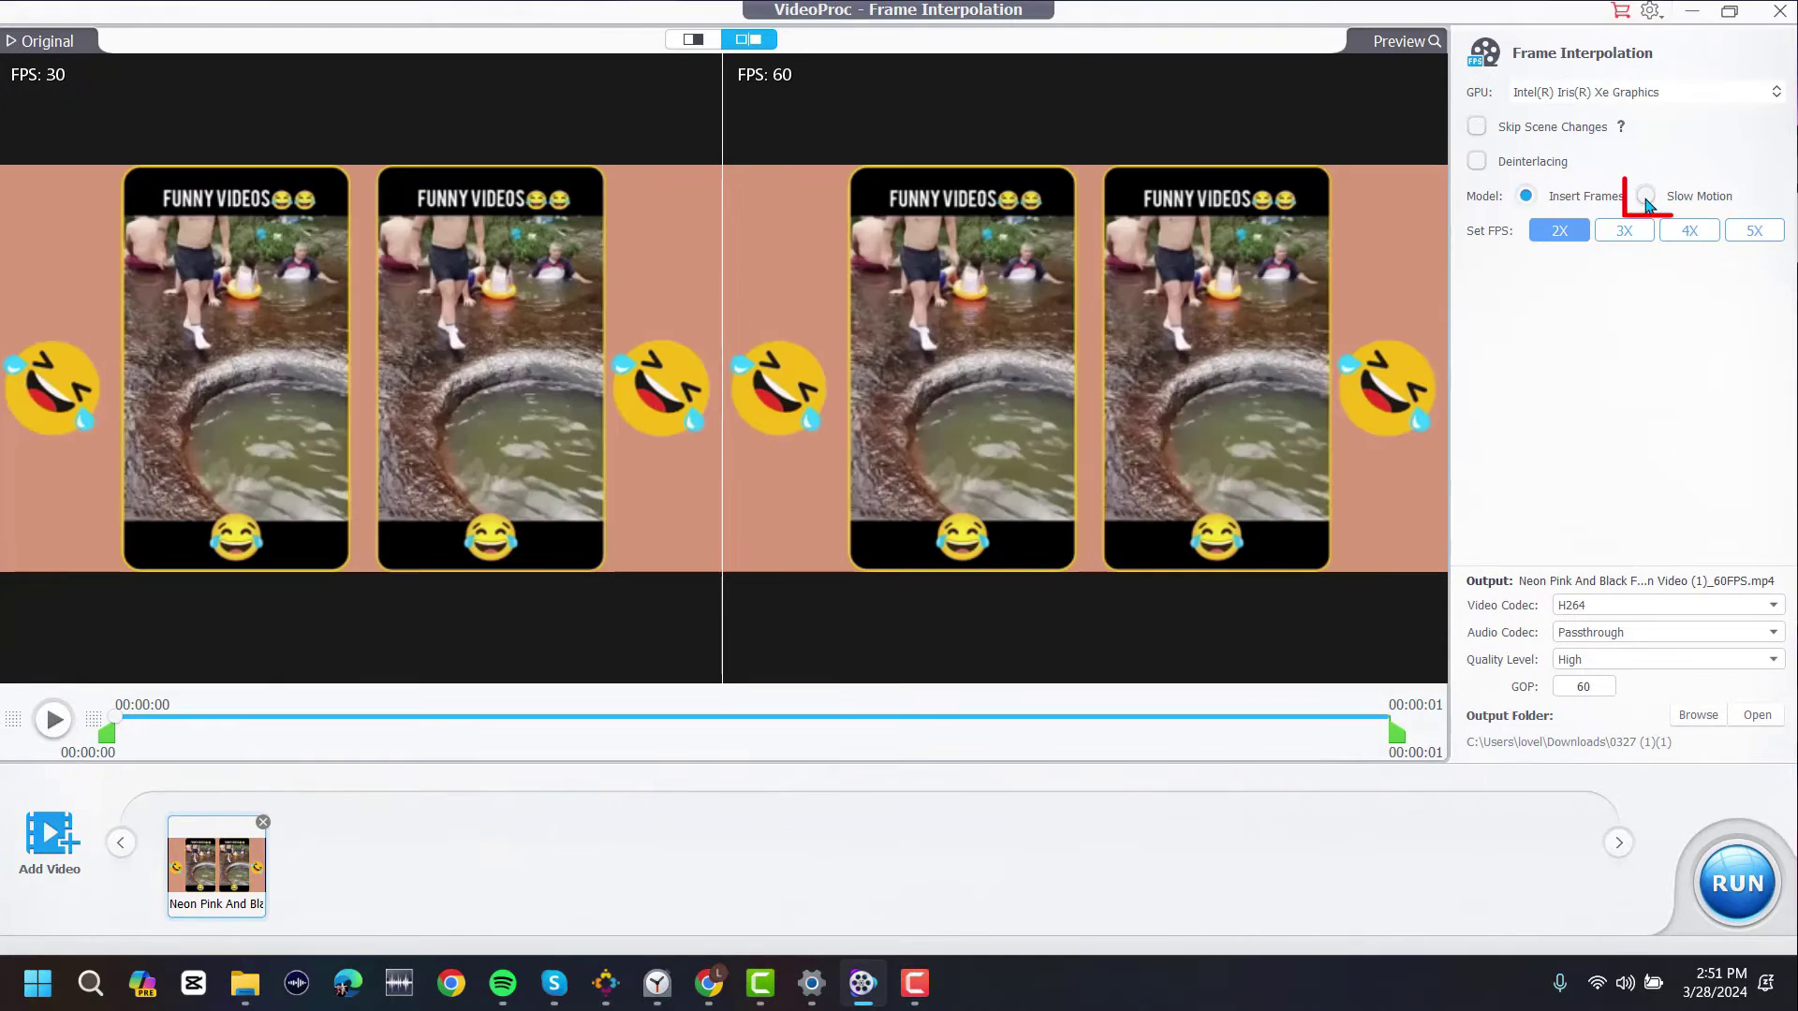
- Export the clip as 3x Slow Motion, continuing past the trial notice
{"action": "left_click", "coordinate": [1646, 196]}
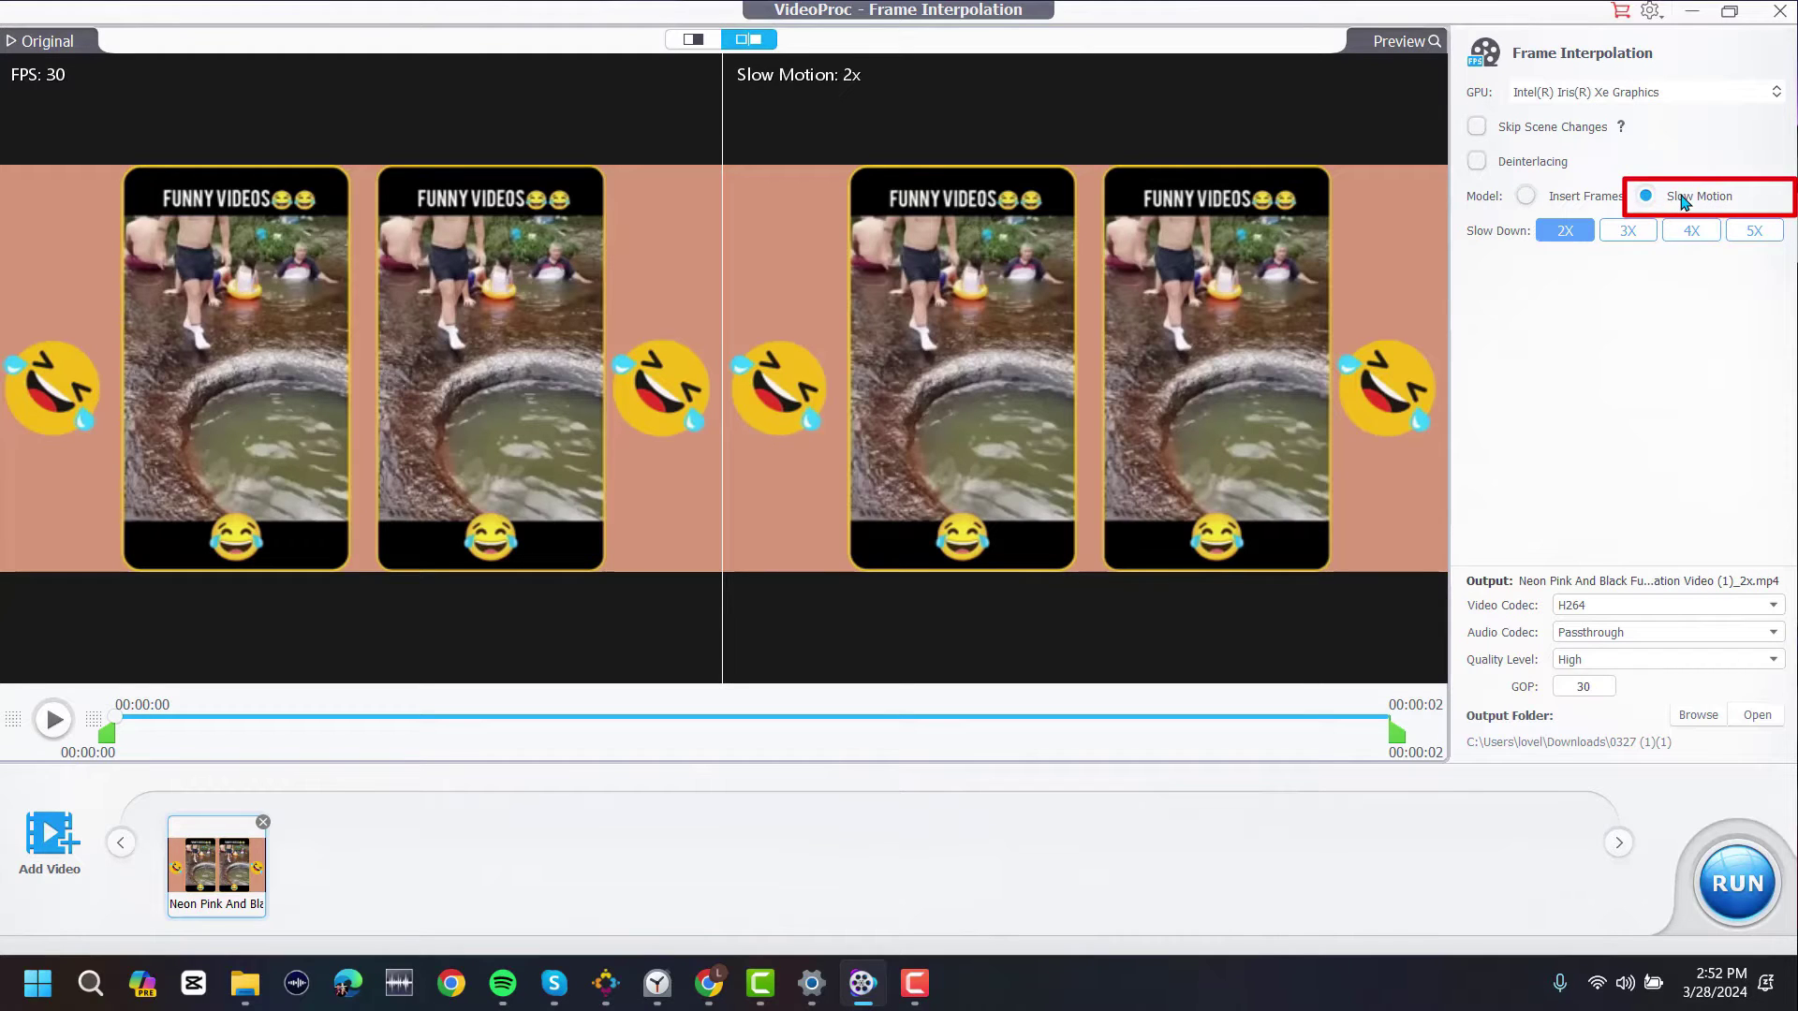
{"action": "left_click", "coordinate": [1627, 233]}
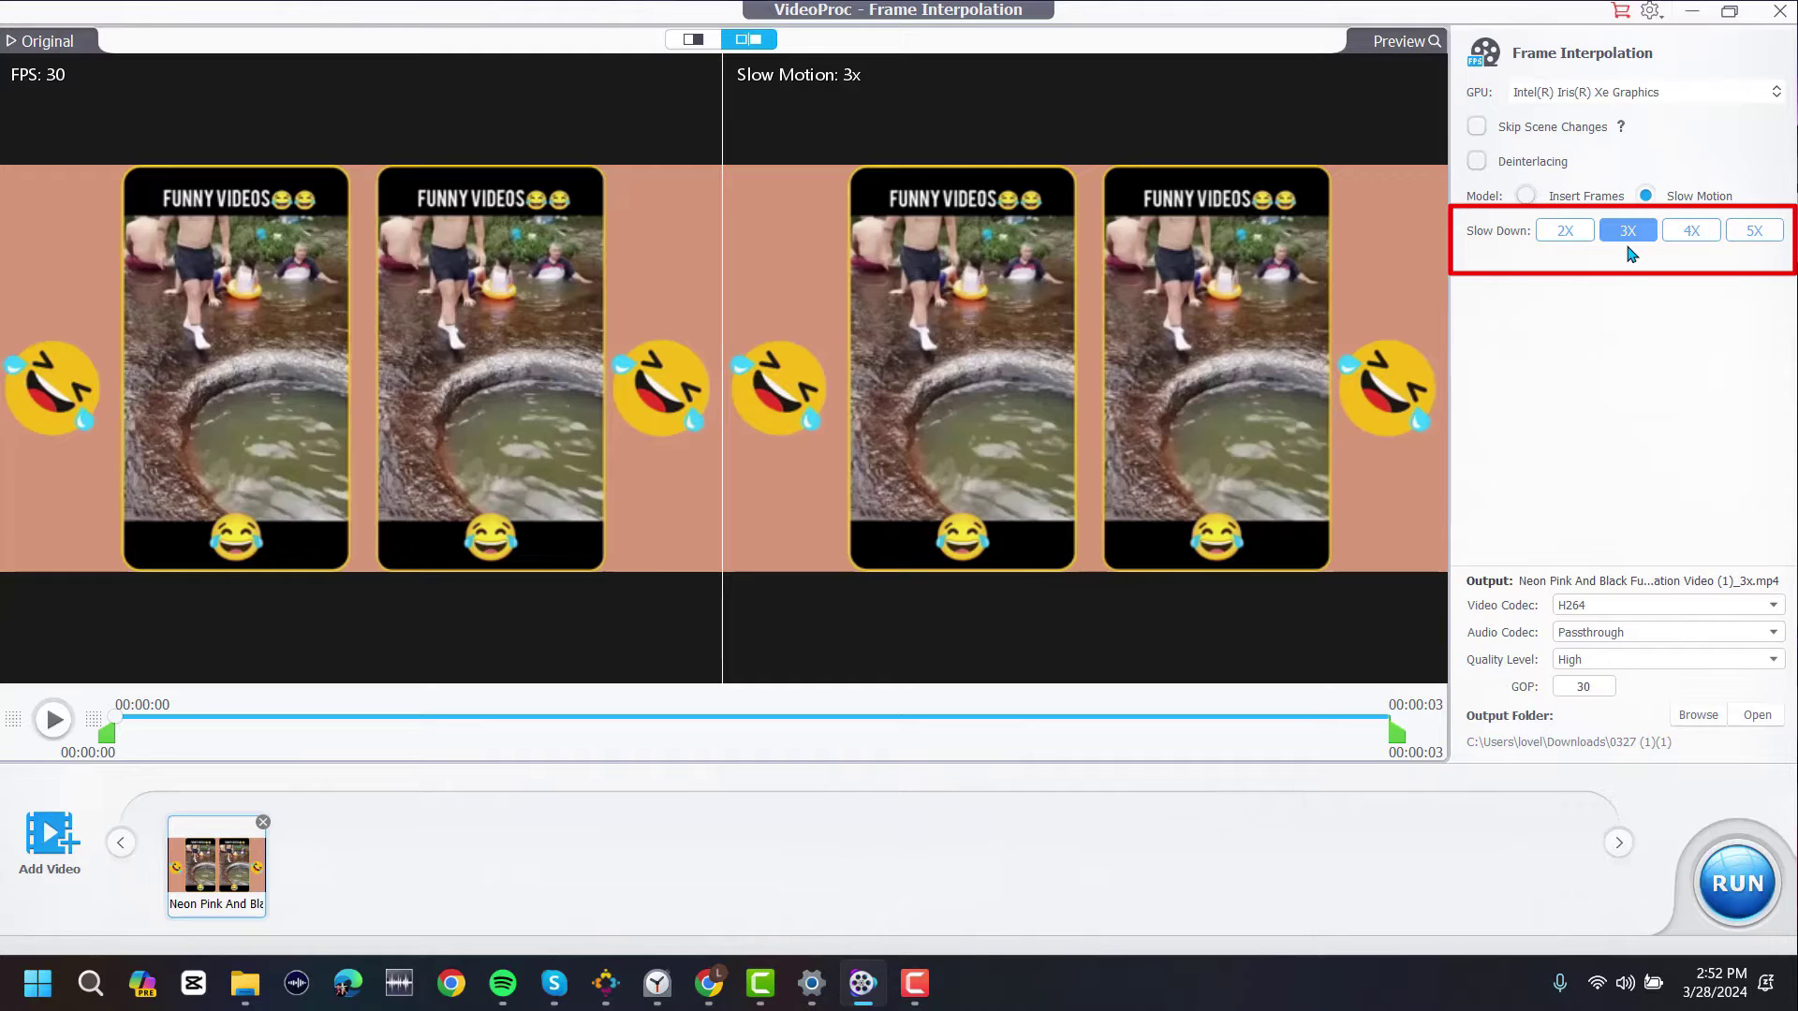
{"action": "left_click", "coordinate": [1742, 880]}
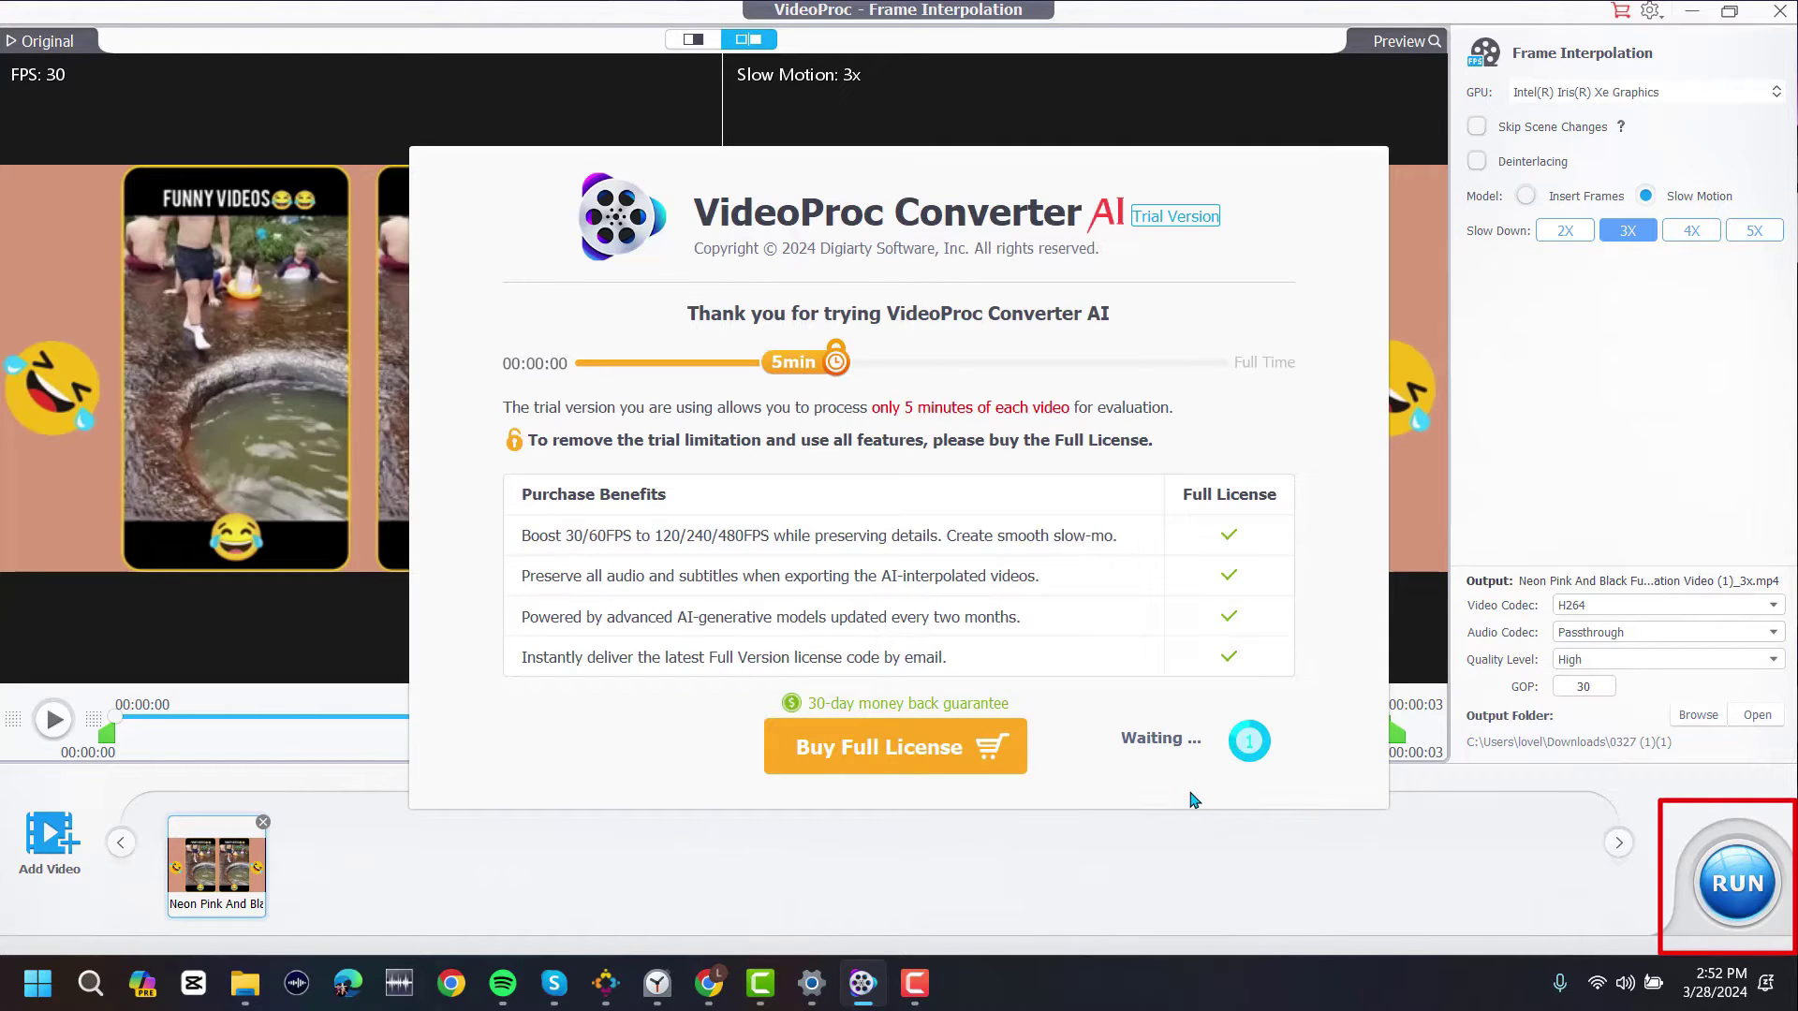
{"action": "left_click", "coordinate": [1205, 739]}
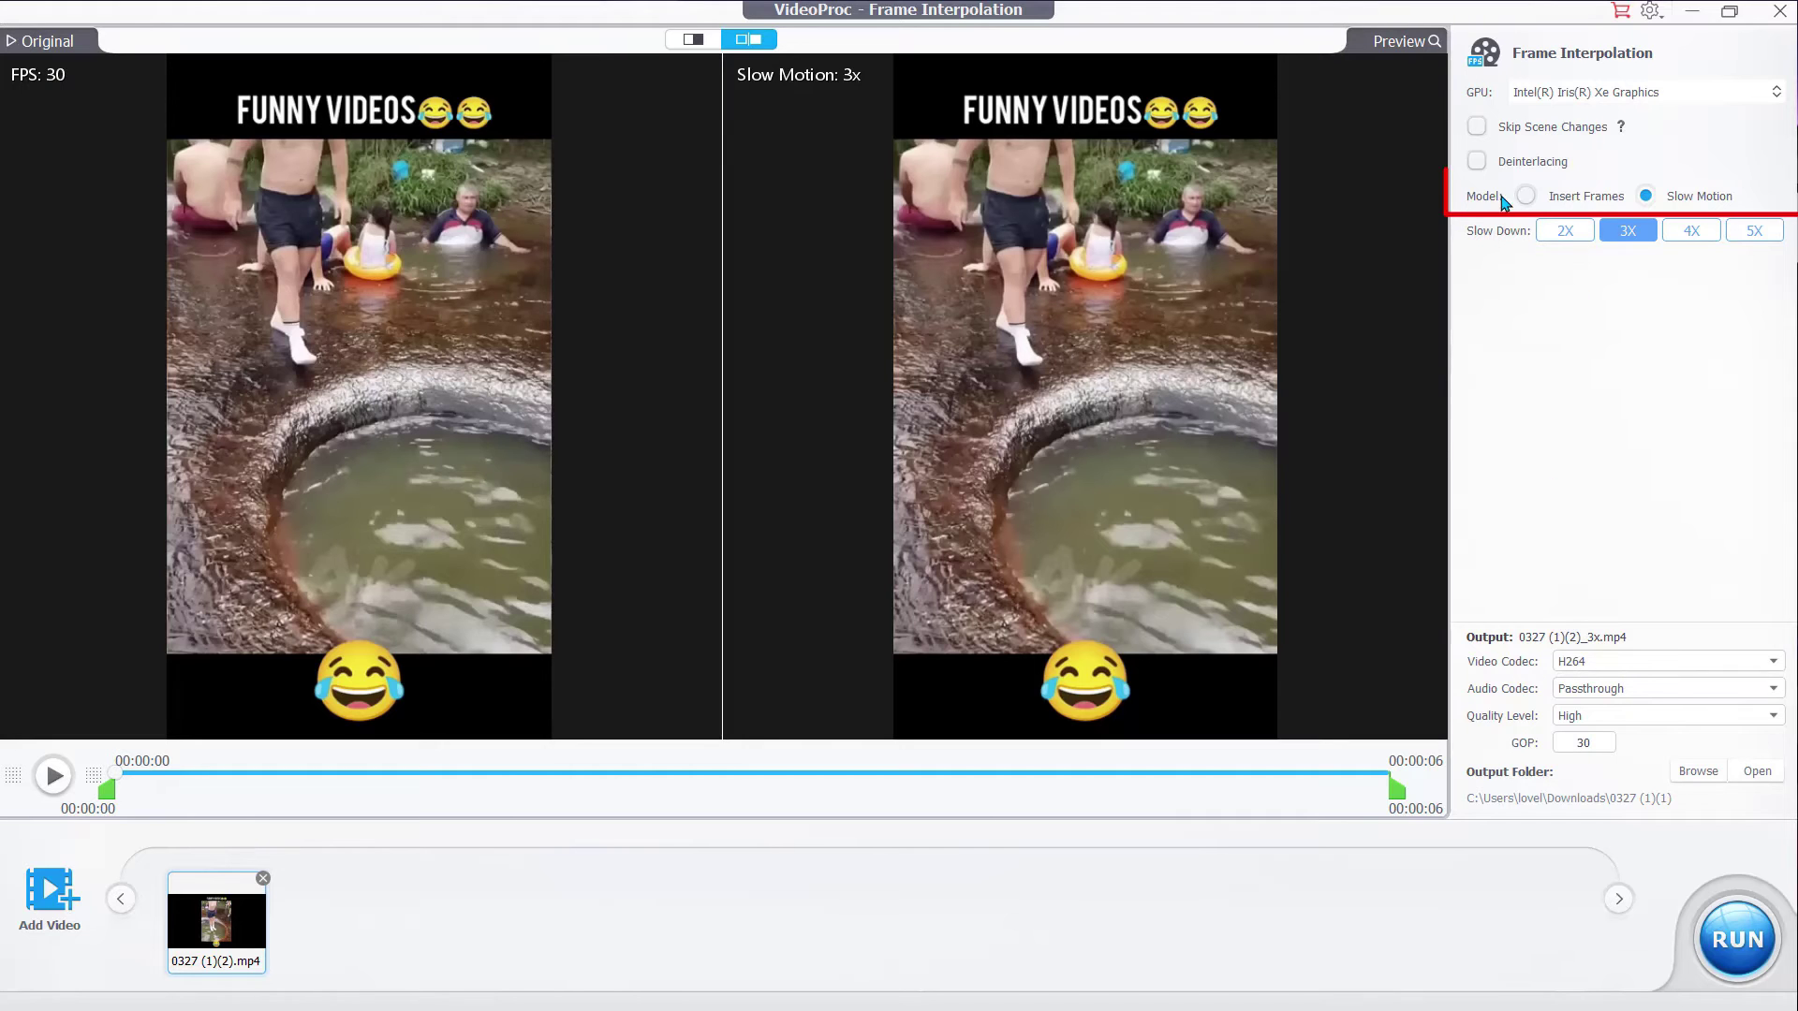
- Switch to Insert Frames, raise the output from 30 to 120 FPS, and start the export
{"action": "left_click", "coordinate": [1529, 196]}
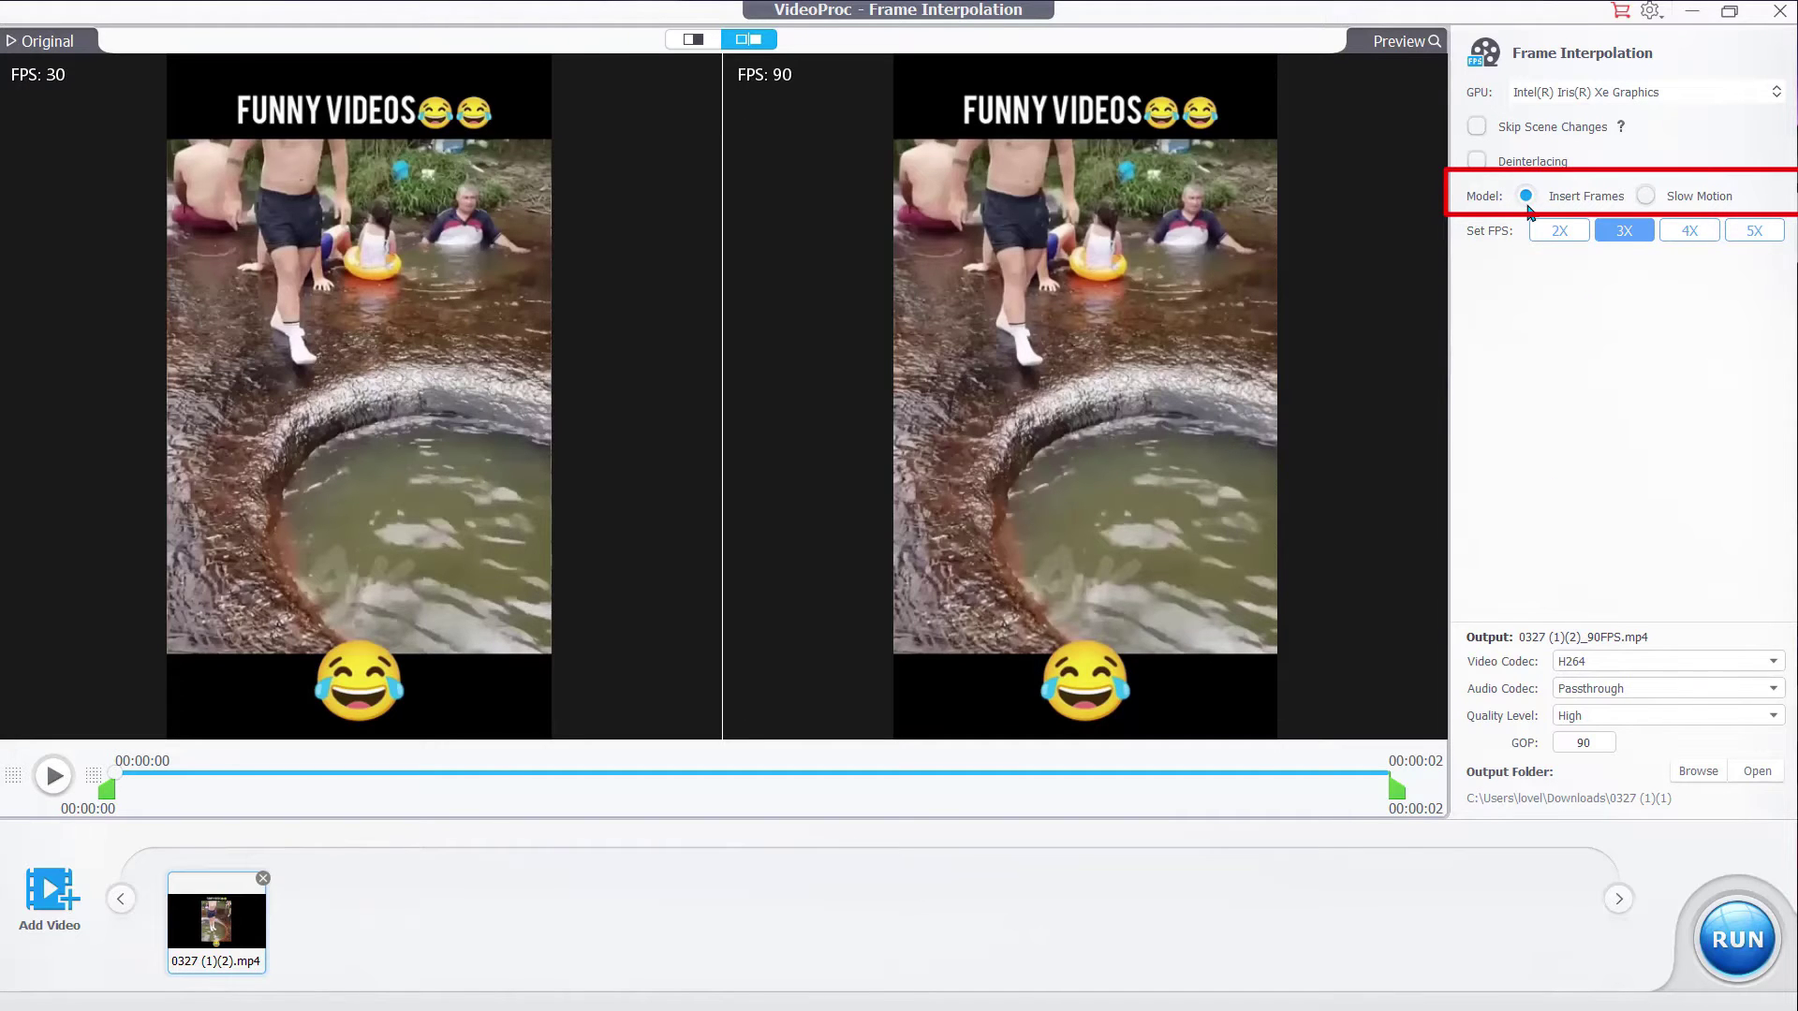
{"action": "left_click", "coordinate": [1582, 239]}
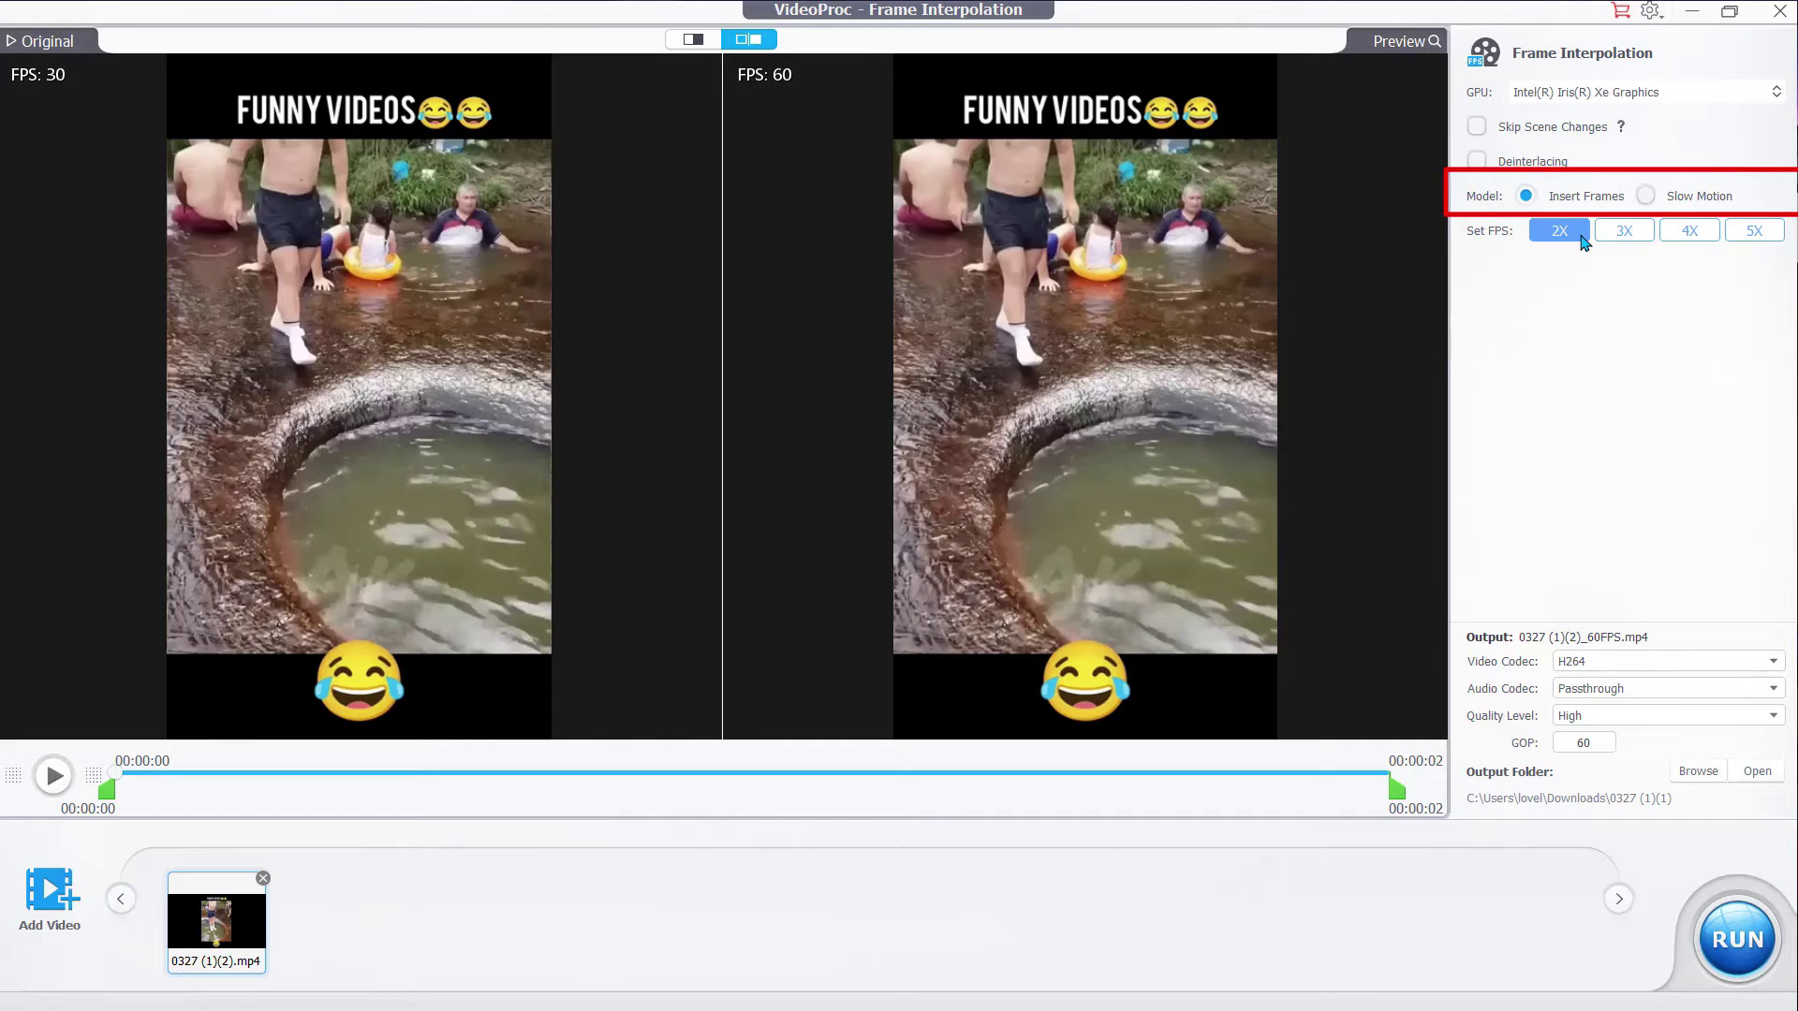
{"action": "left_click", "coordinate": [1639, 244]}
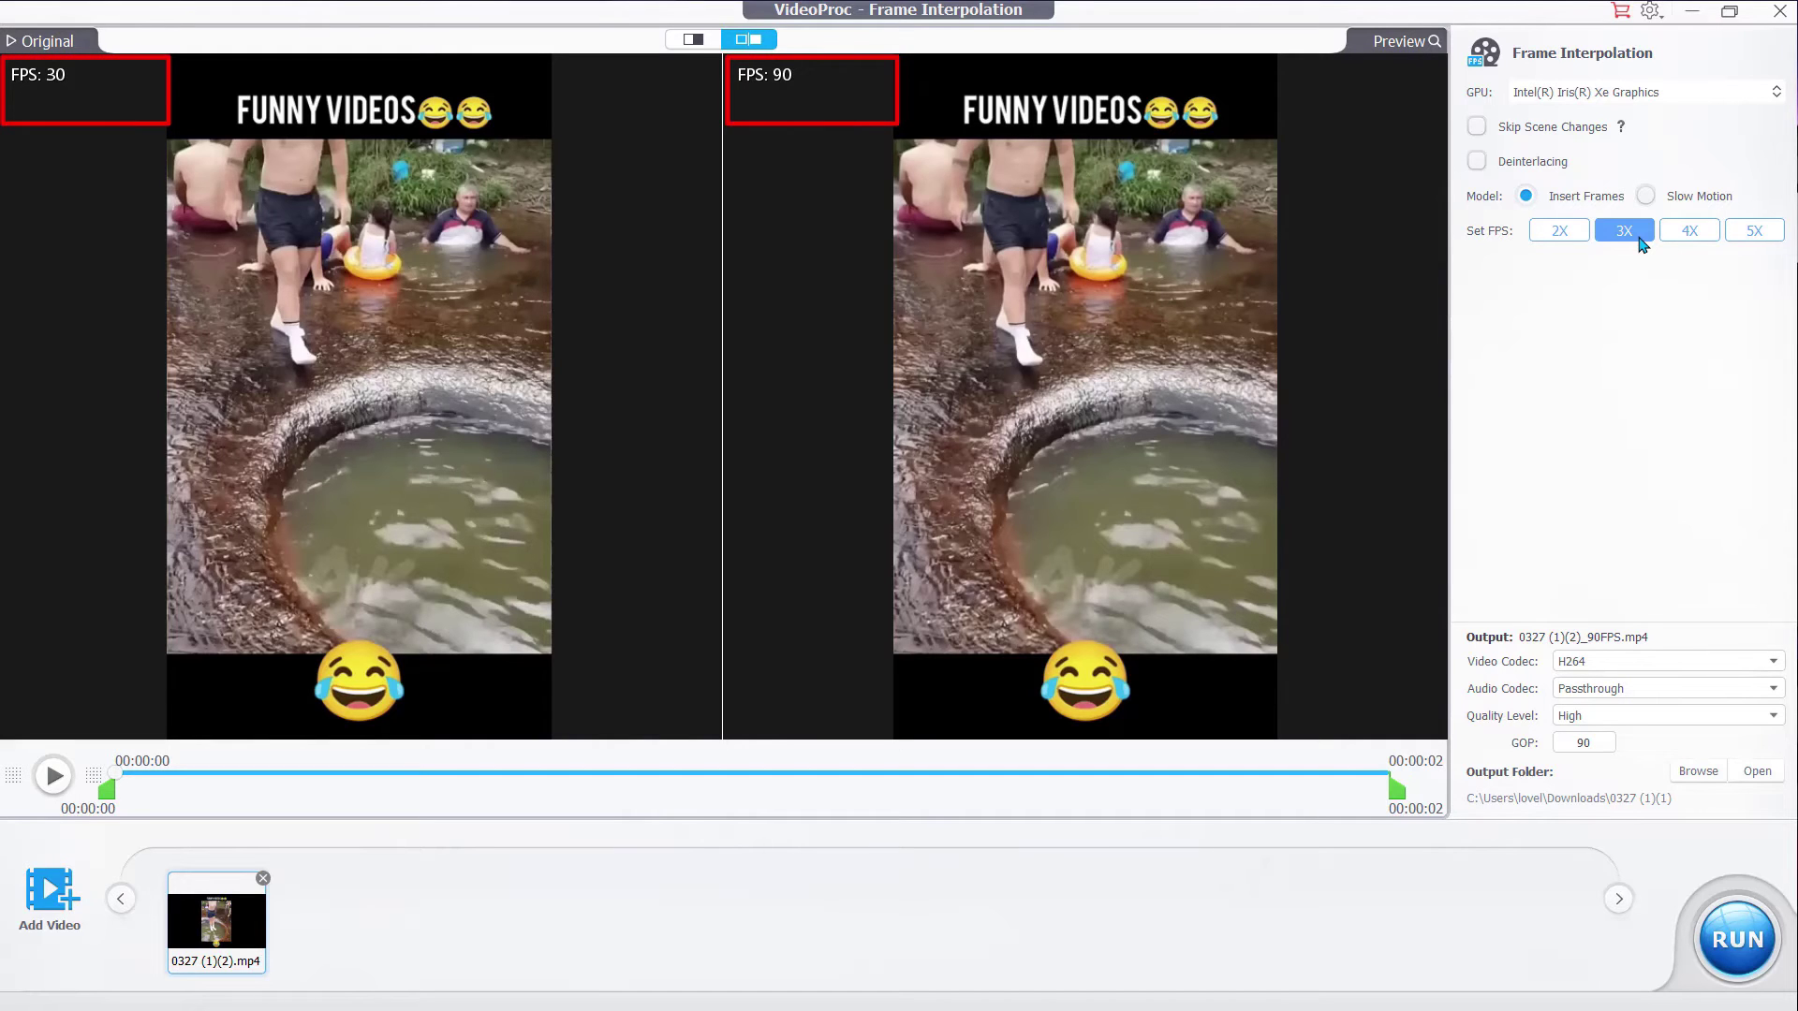
{"action": "left_click", "coordinate": [1687, 237]}
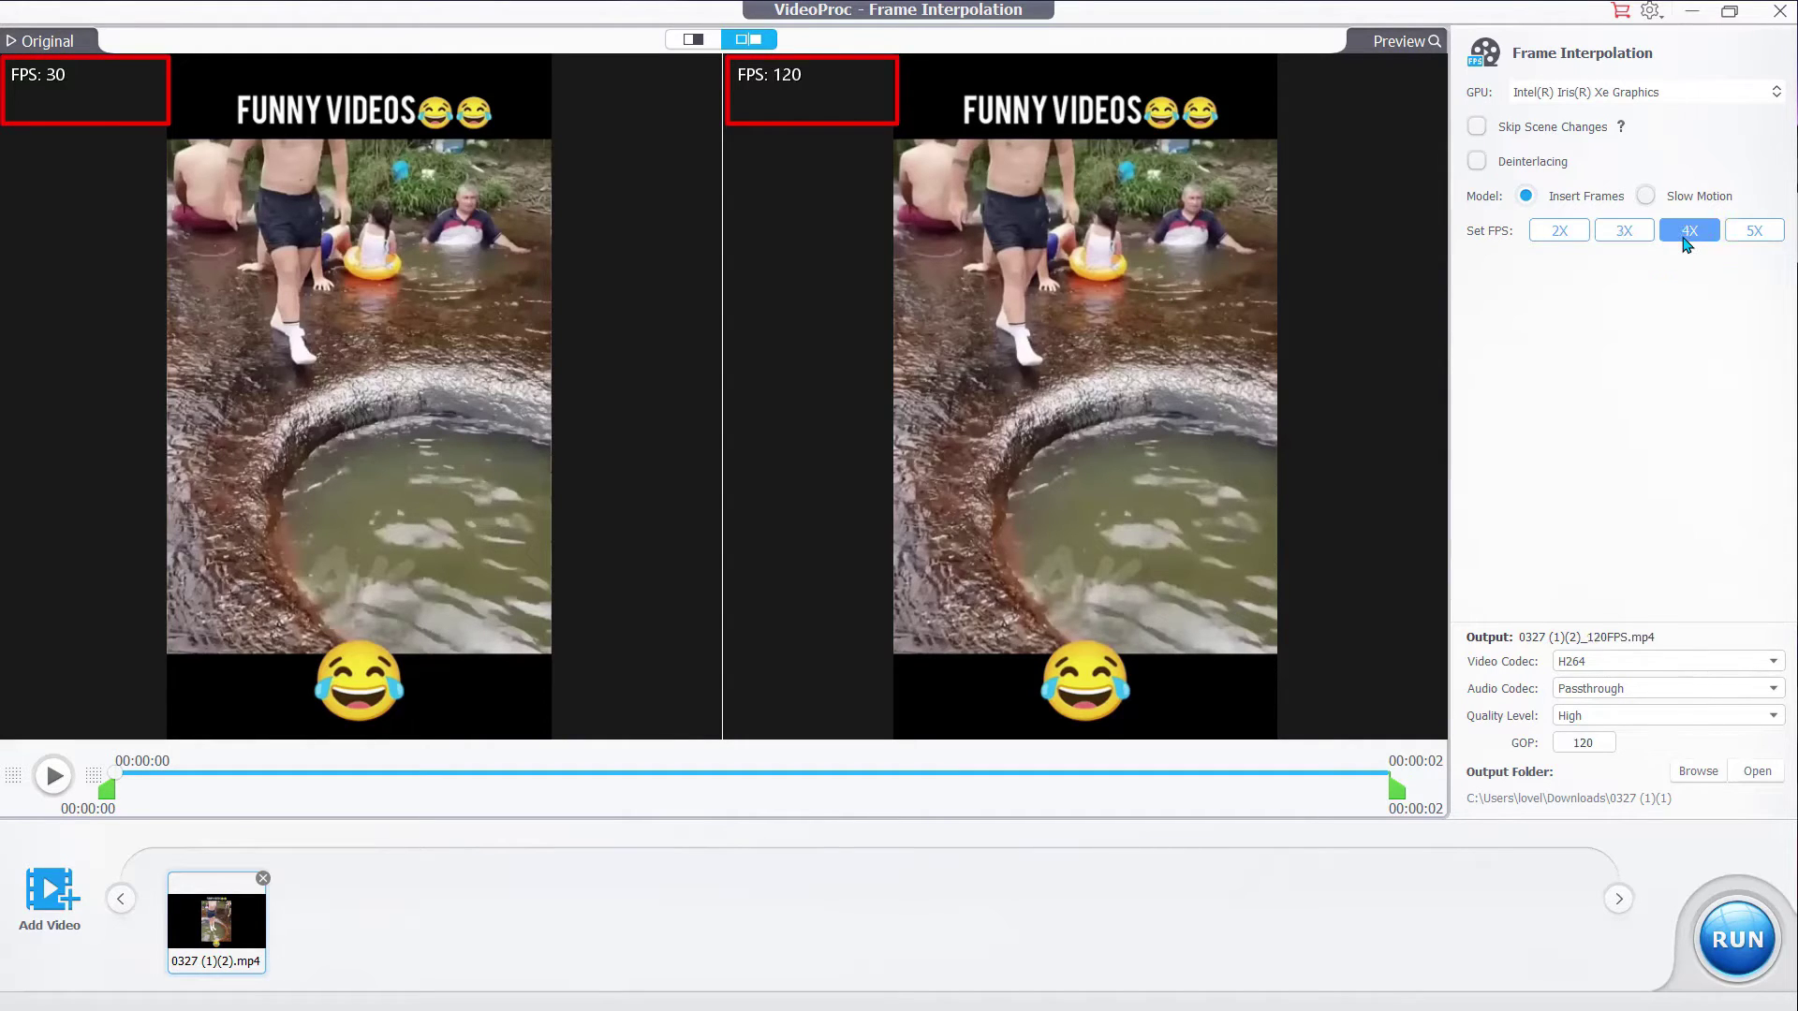
{"action": "left_click", "coordinate": [1756, 928]}
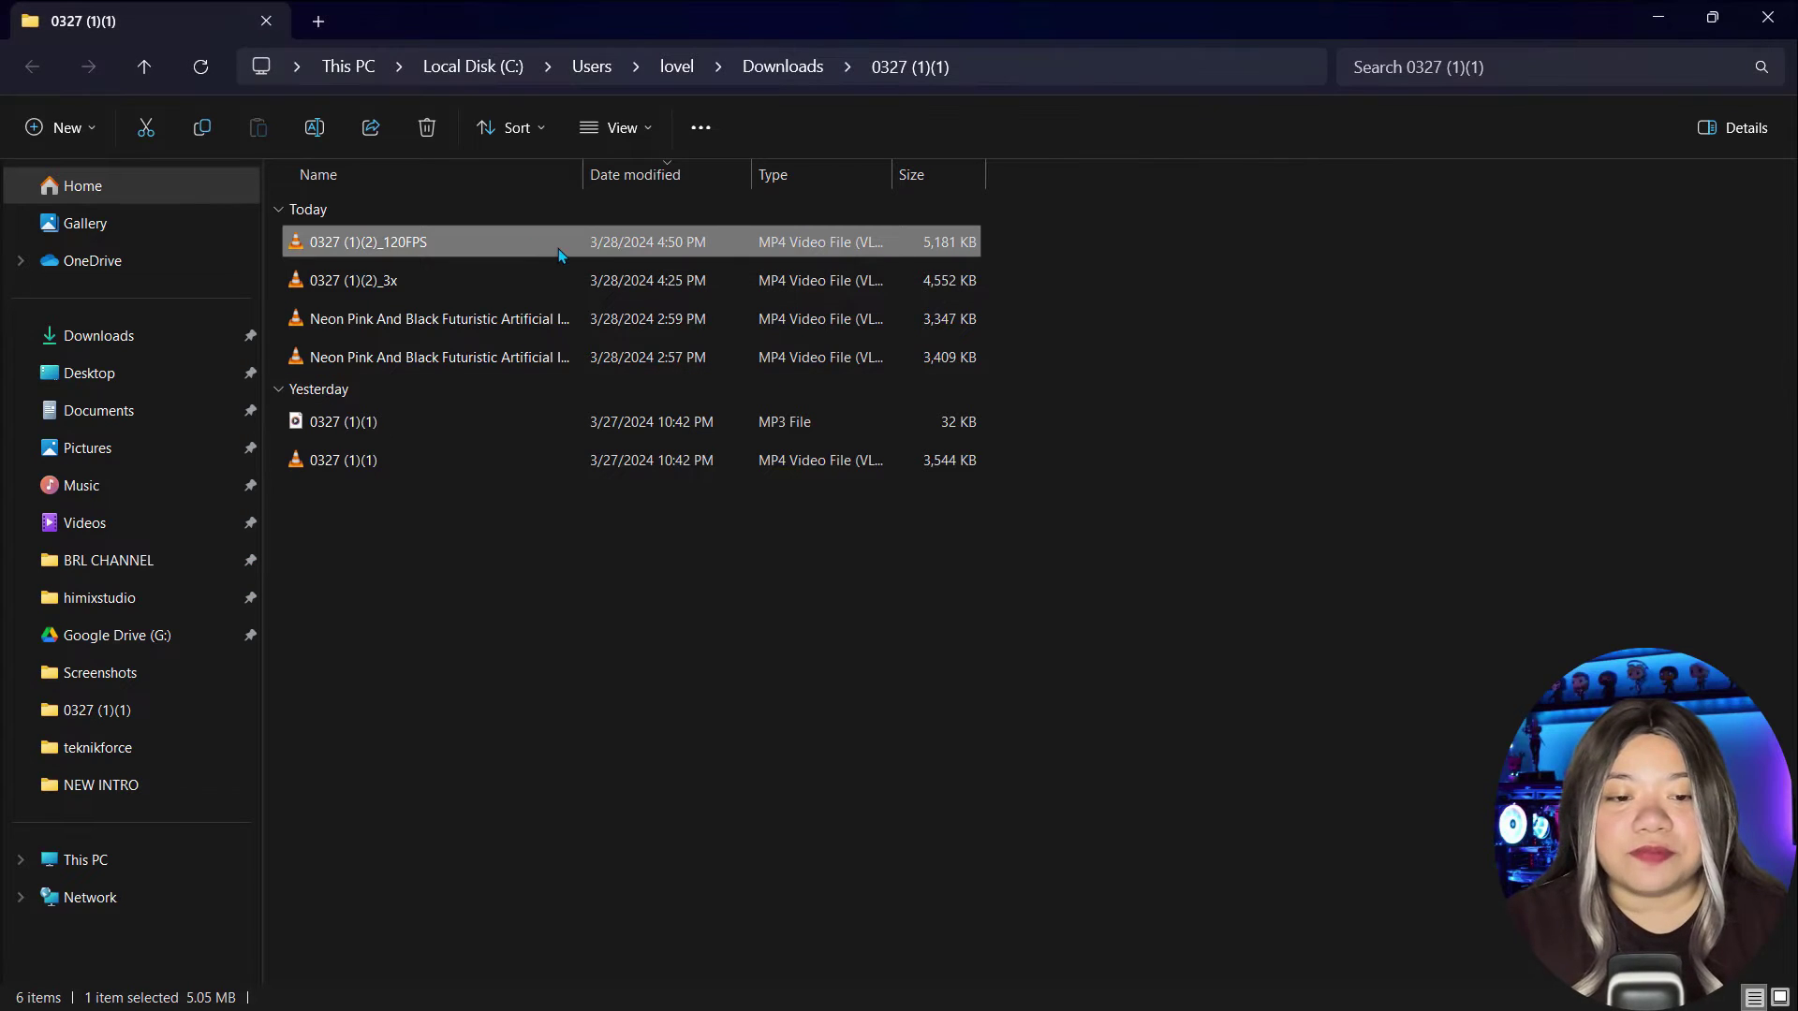
- Check the 0327 (1)(2)_120FPS file's Properties details, showing a 122.78 frames/second frame rate
{"action": "right_click", "coordinate": [558, 248]}
{"action": "left_click", "coordinate": [730, 561]}
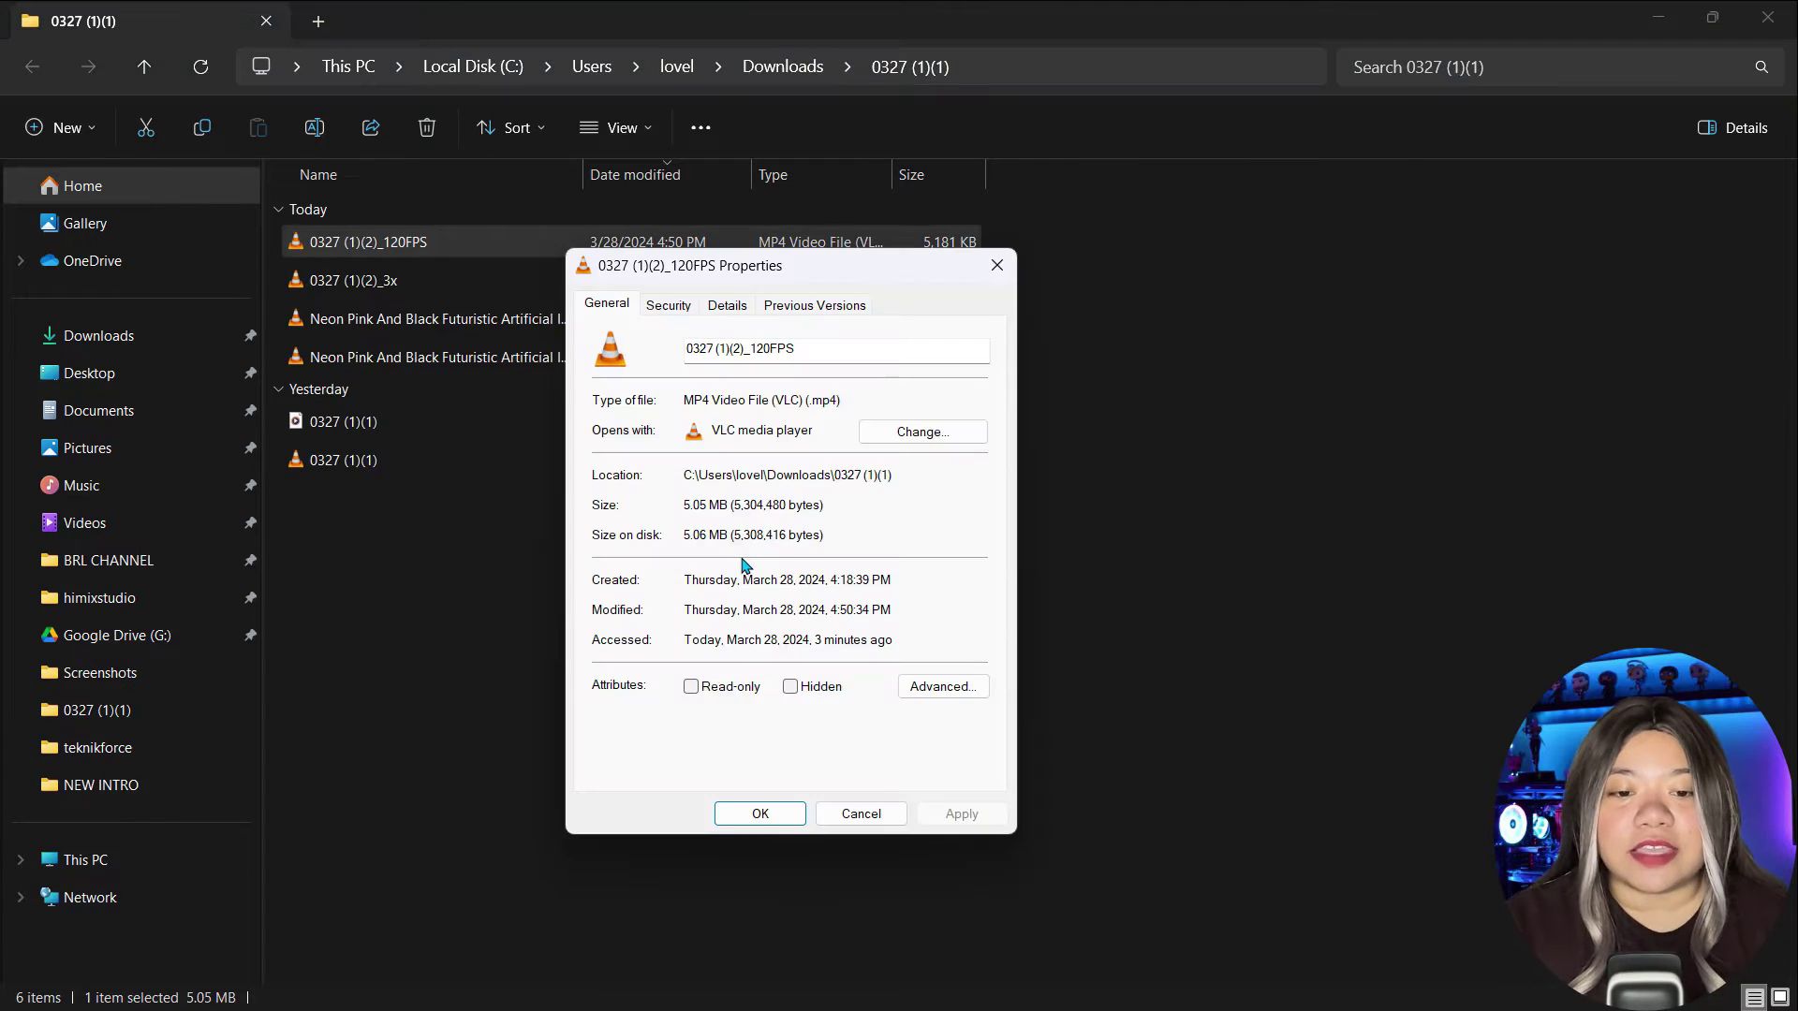
{"action": "left_click", "coordinate": [728, 310]}
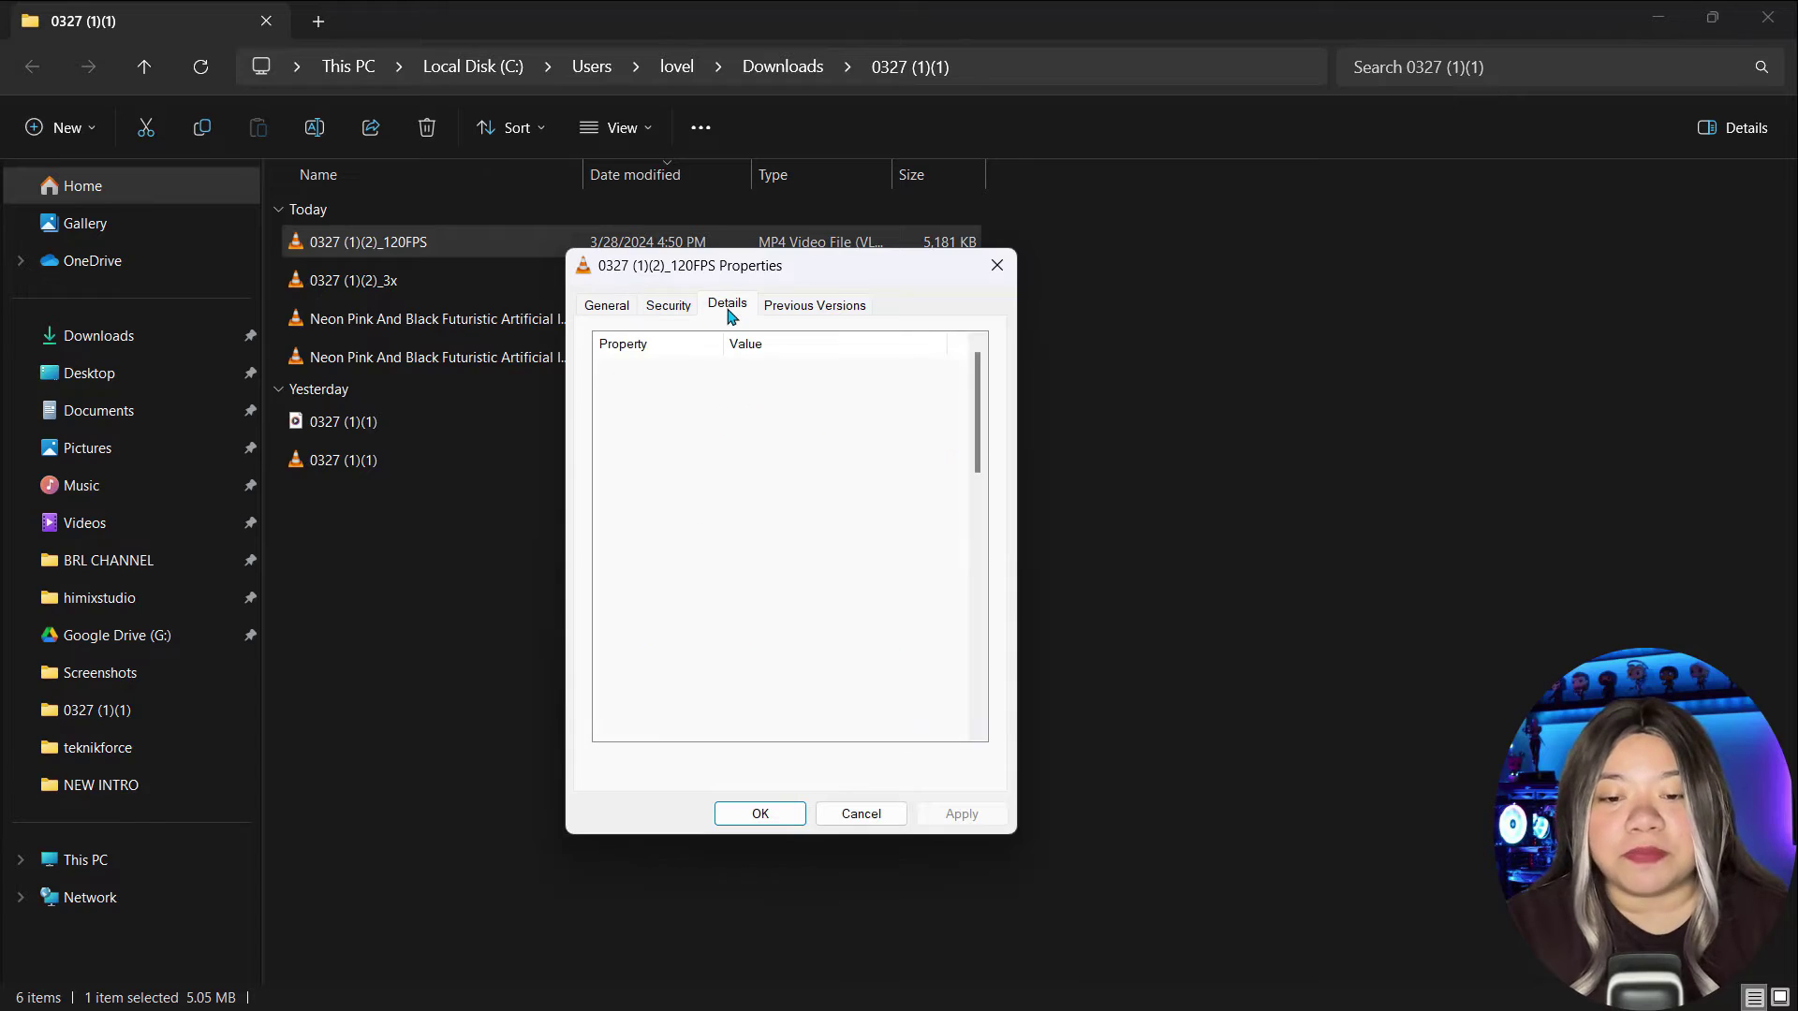
{"action": "left_click", "coordinate": [830, 615]}
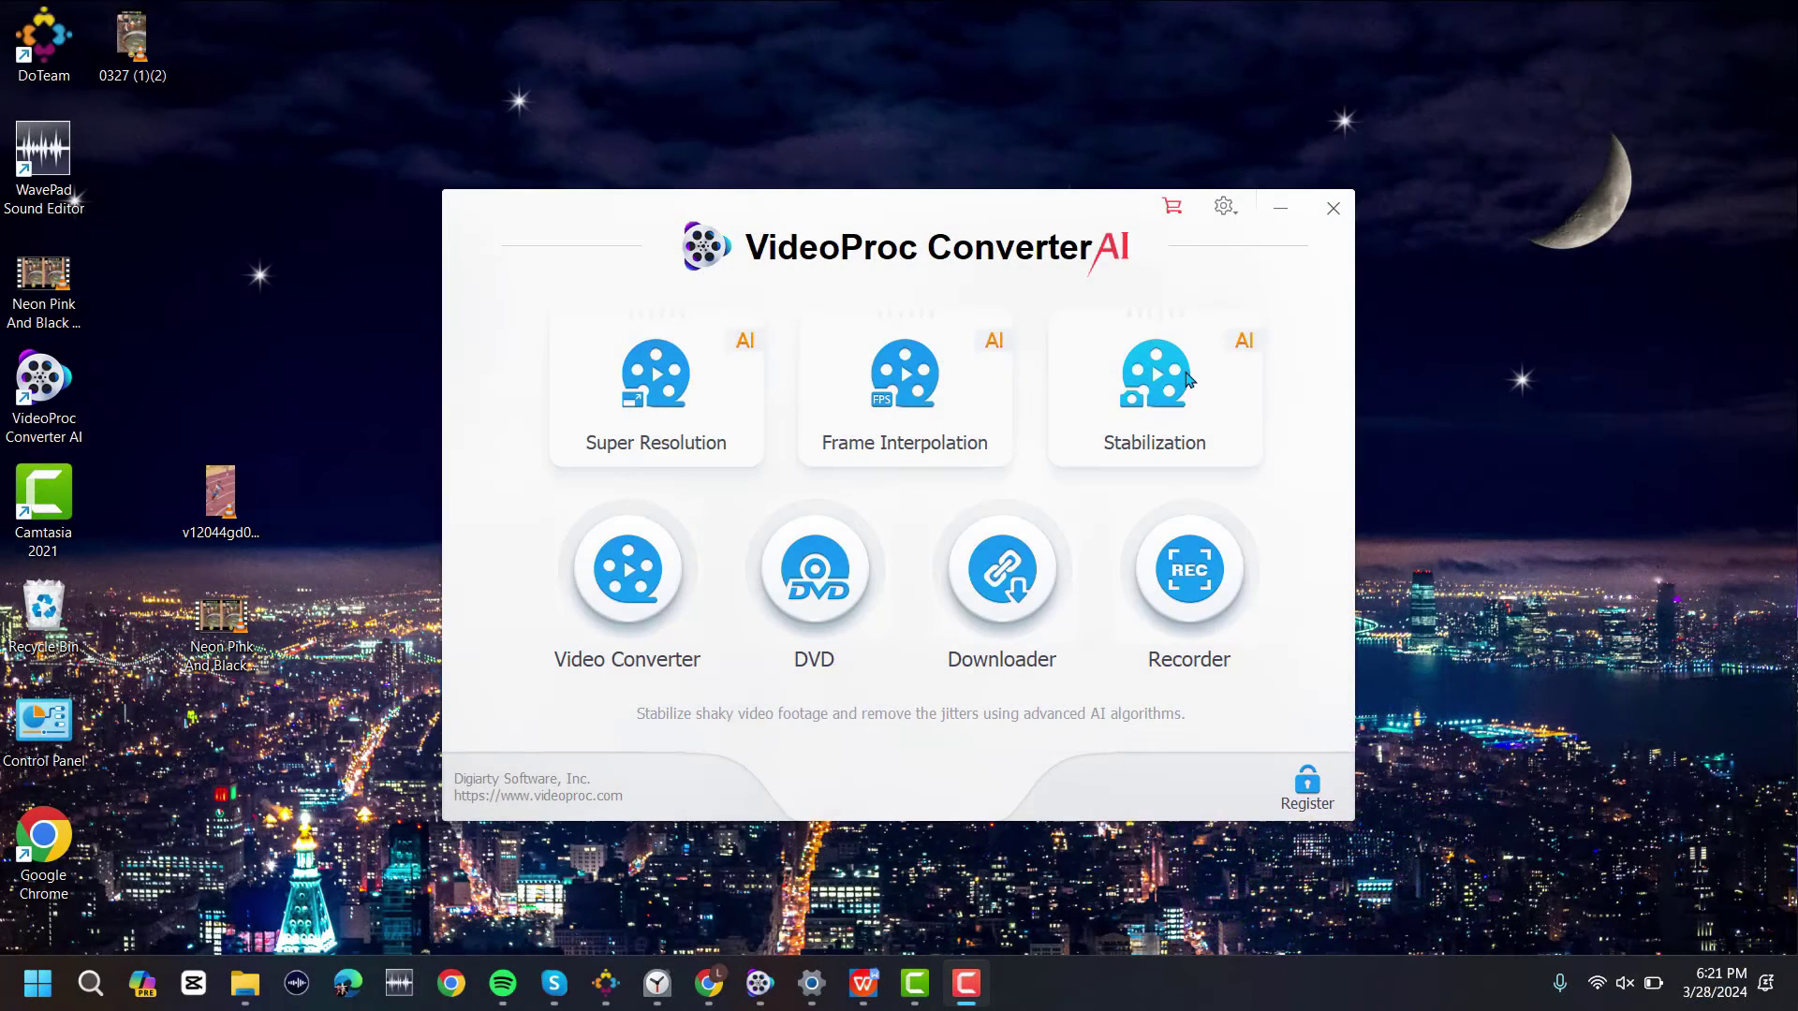
{"action": "left_click", "coordinate": [1188, 379]}
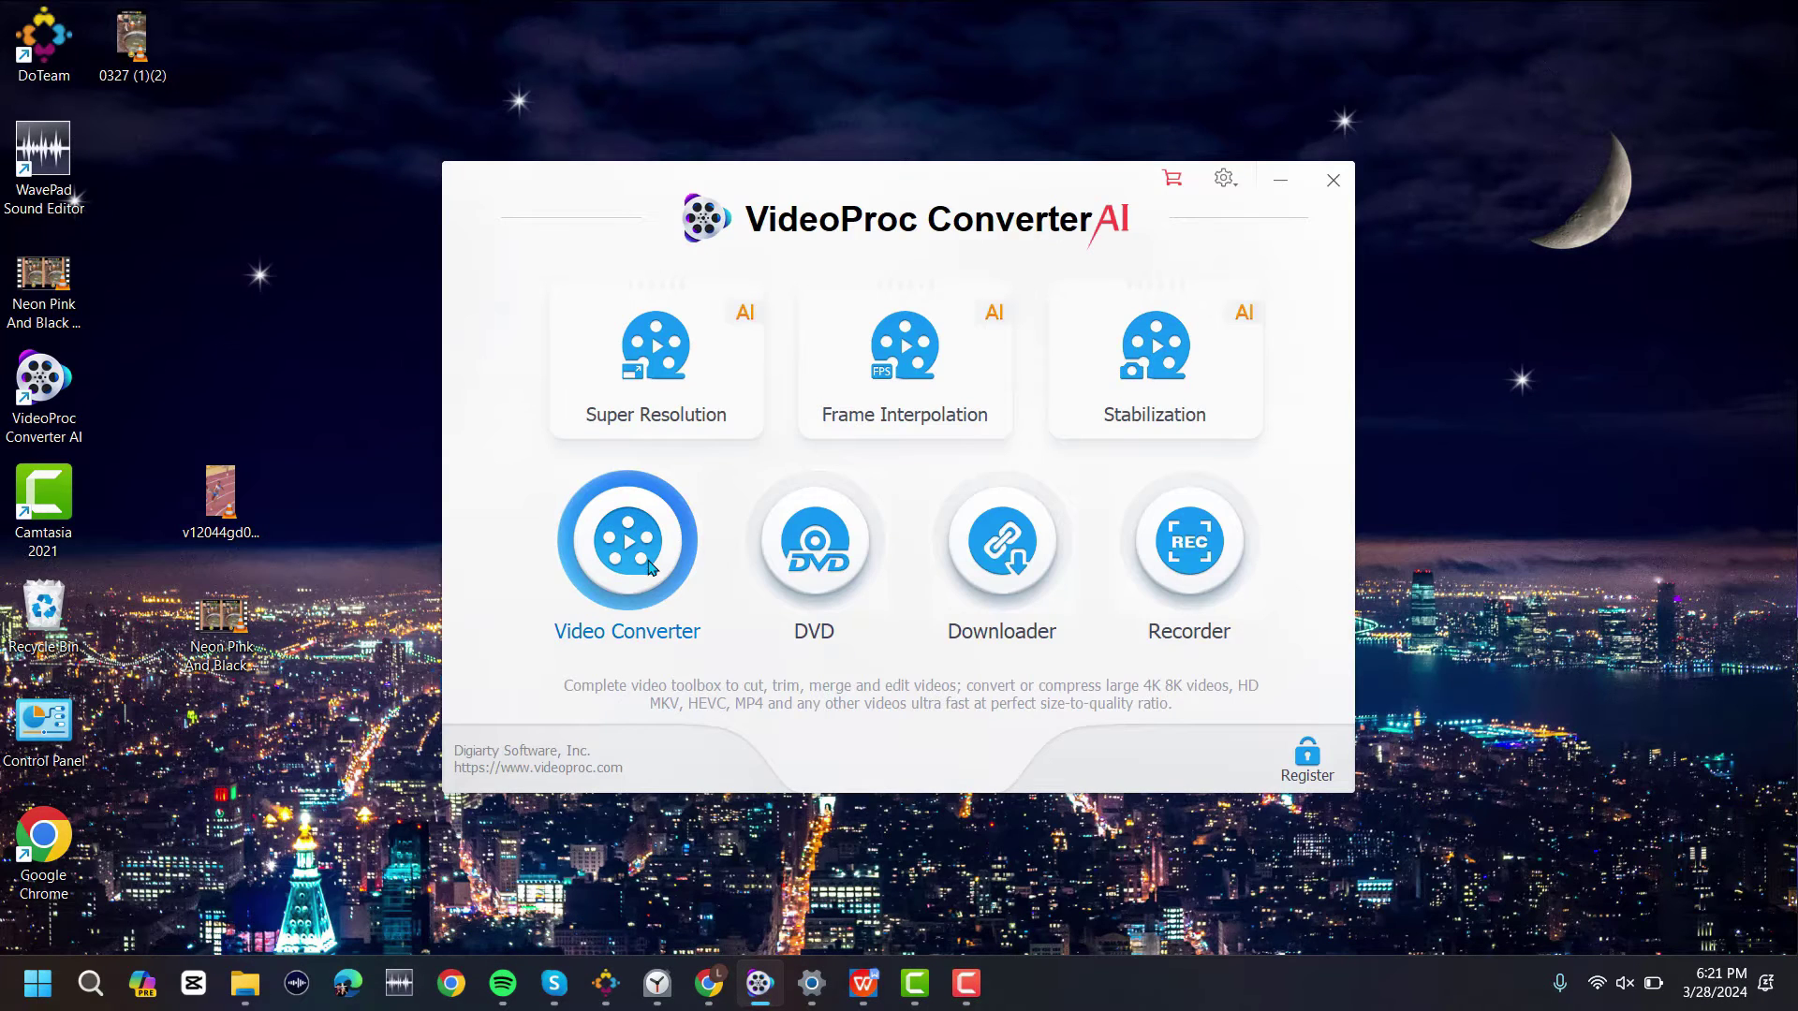
{"action": "left_click", "coordinate": [627, 548]}
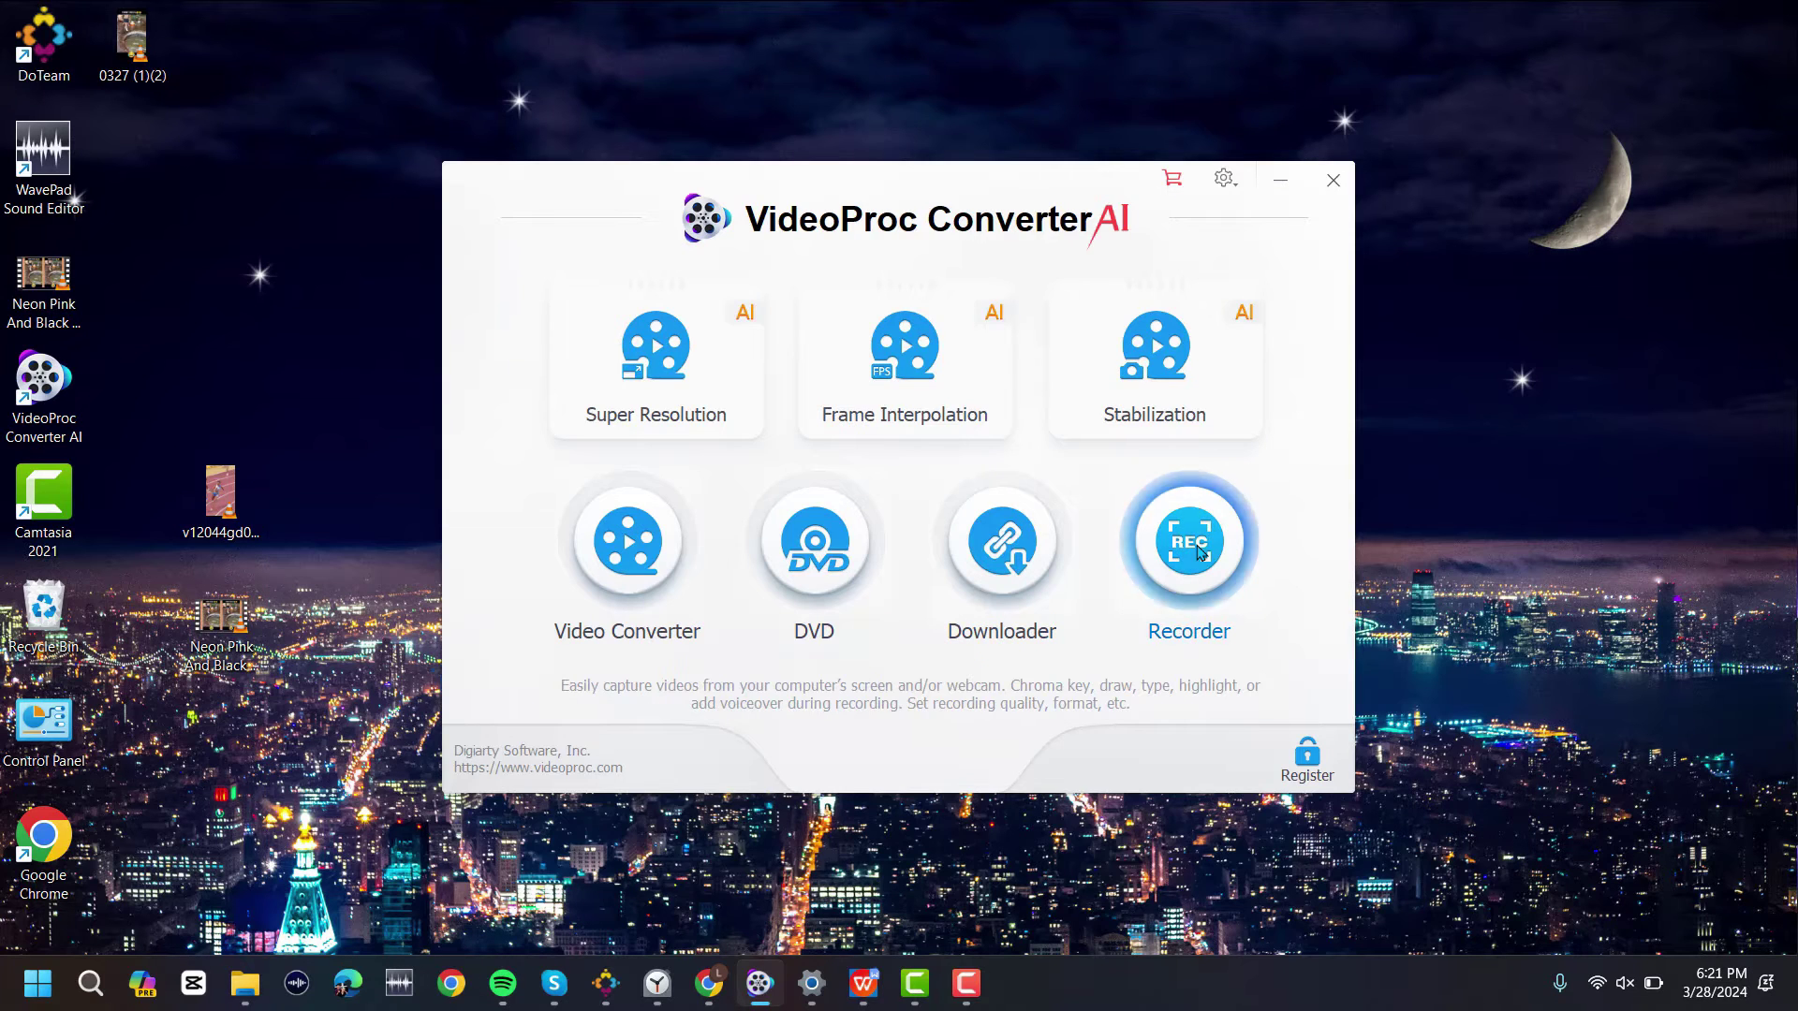
{"action": "left_click", "coordinate": [1193, 545]}
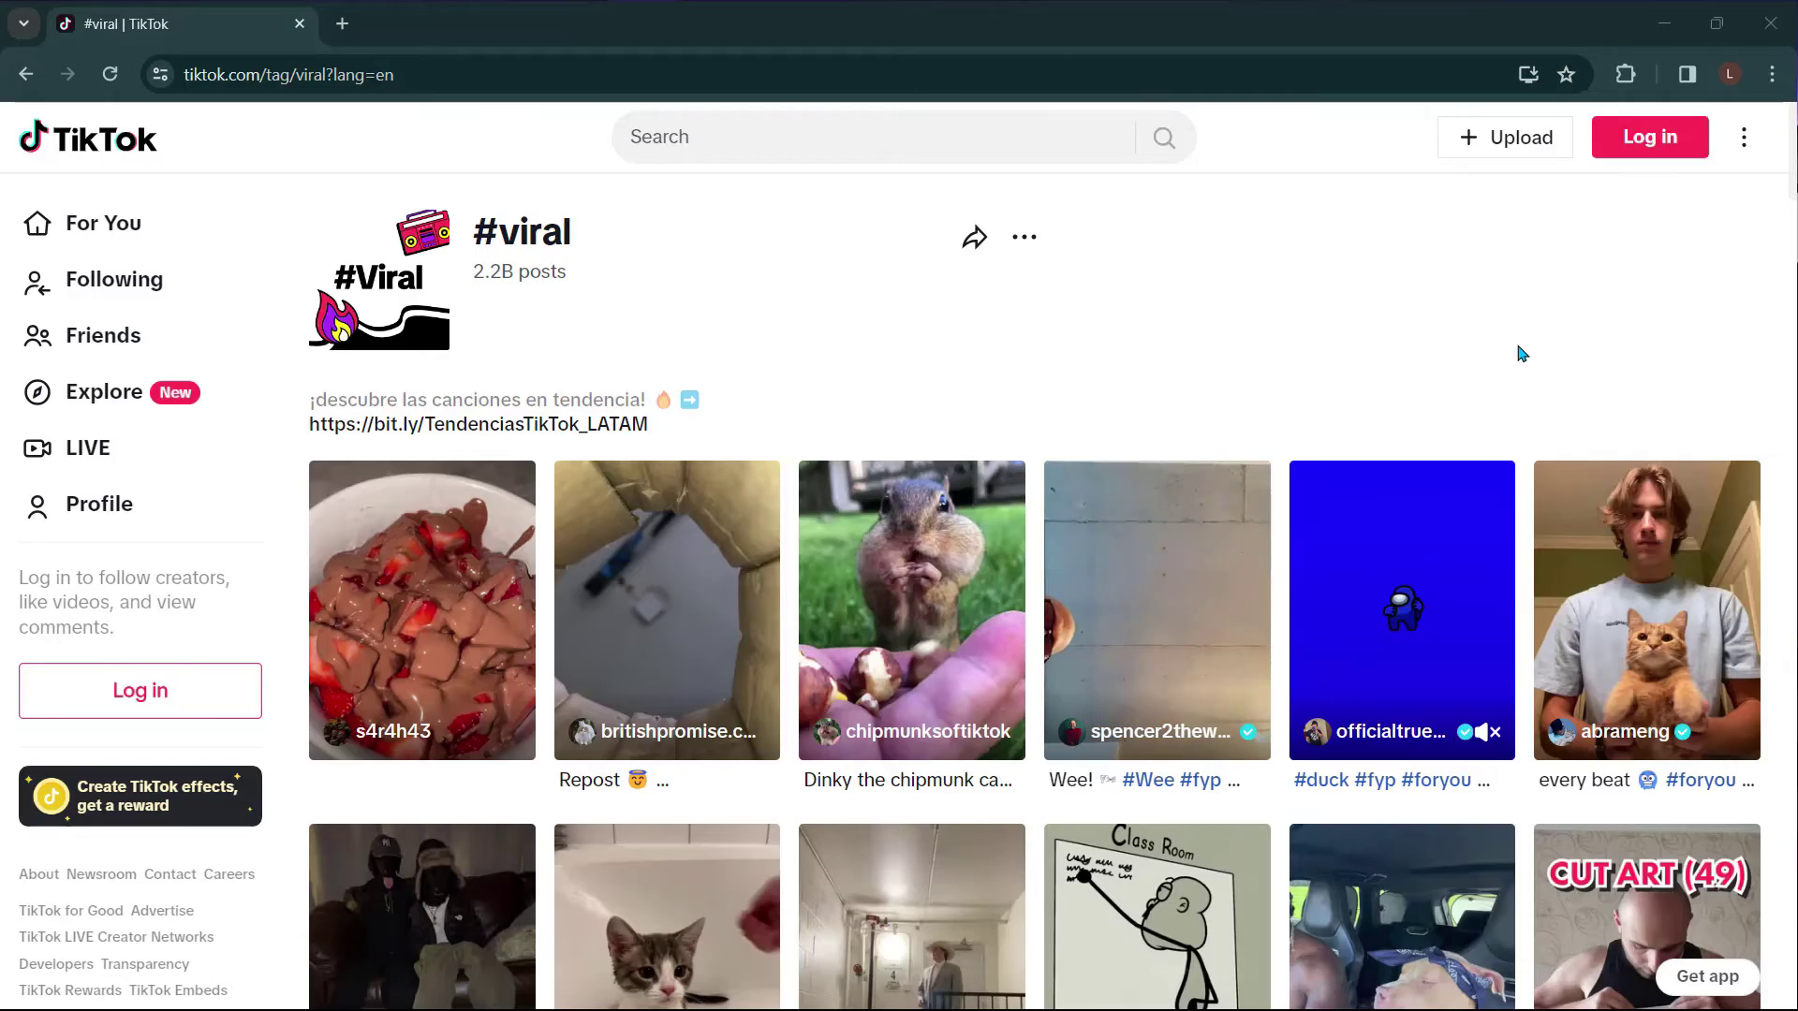
{"action": "scroll", "coordinate": [1524, 343], "scroll_direction": "down", "scroll_amount": 7}
{"action": "scroll", "coordinate": [1535, 345], "scroll_direction": "down", "scroll_amount": 3}
{"action": "scroll", "coordinate": [1535, 345], "scroll_direction": "down", "scroll_amount": 2}
{"action": "scroll", "coordinate": [1536, 345], "scroll_direction": "down", "scroll_amount": 2}
{"action": "scroll", "coordinate": [1534, 344], "scroll_direction": "down", "scroll_amount": 3}
{"action": "scroll", "coordinate": [1535, 345], "scroll_direction": "down", "scroll_amount": 2}
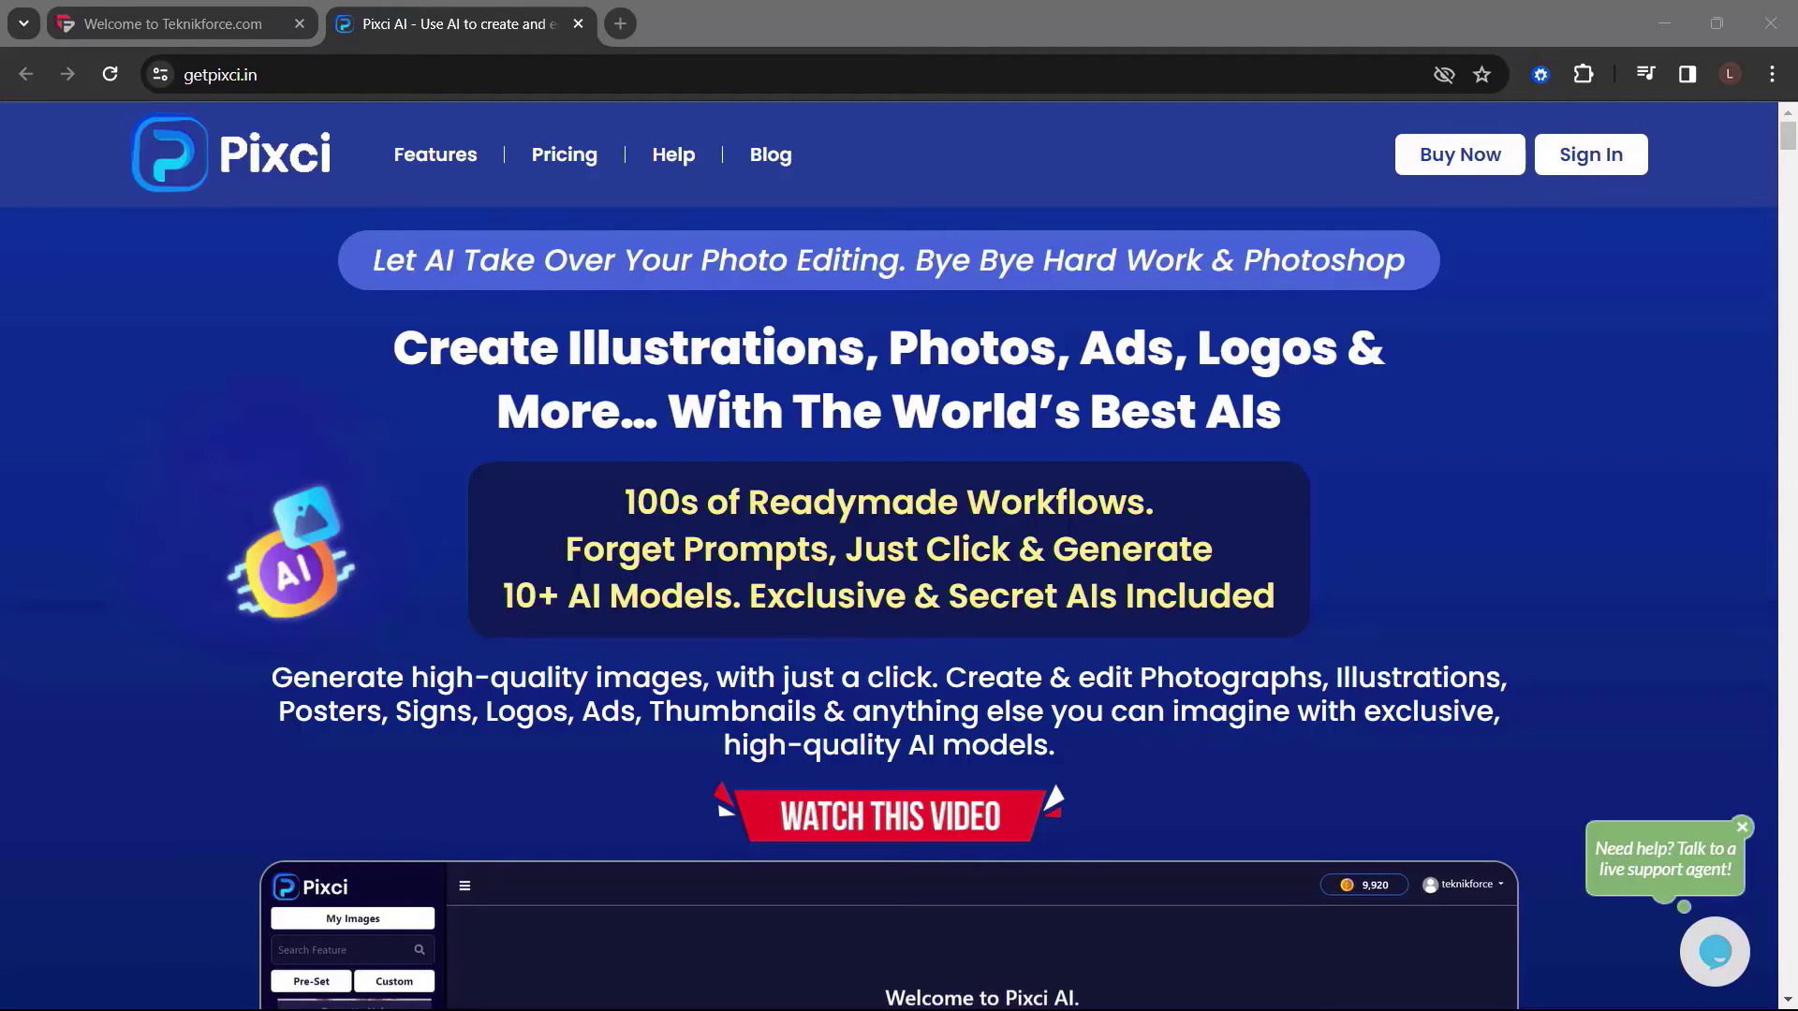
{"action": "scroll", "coordinate": [900, 605], "scroll_direction": "down", "scroll_amount": 10}
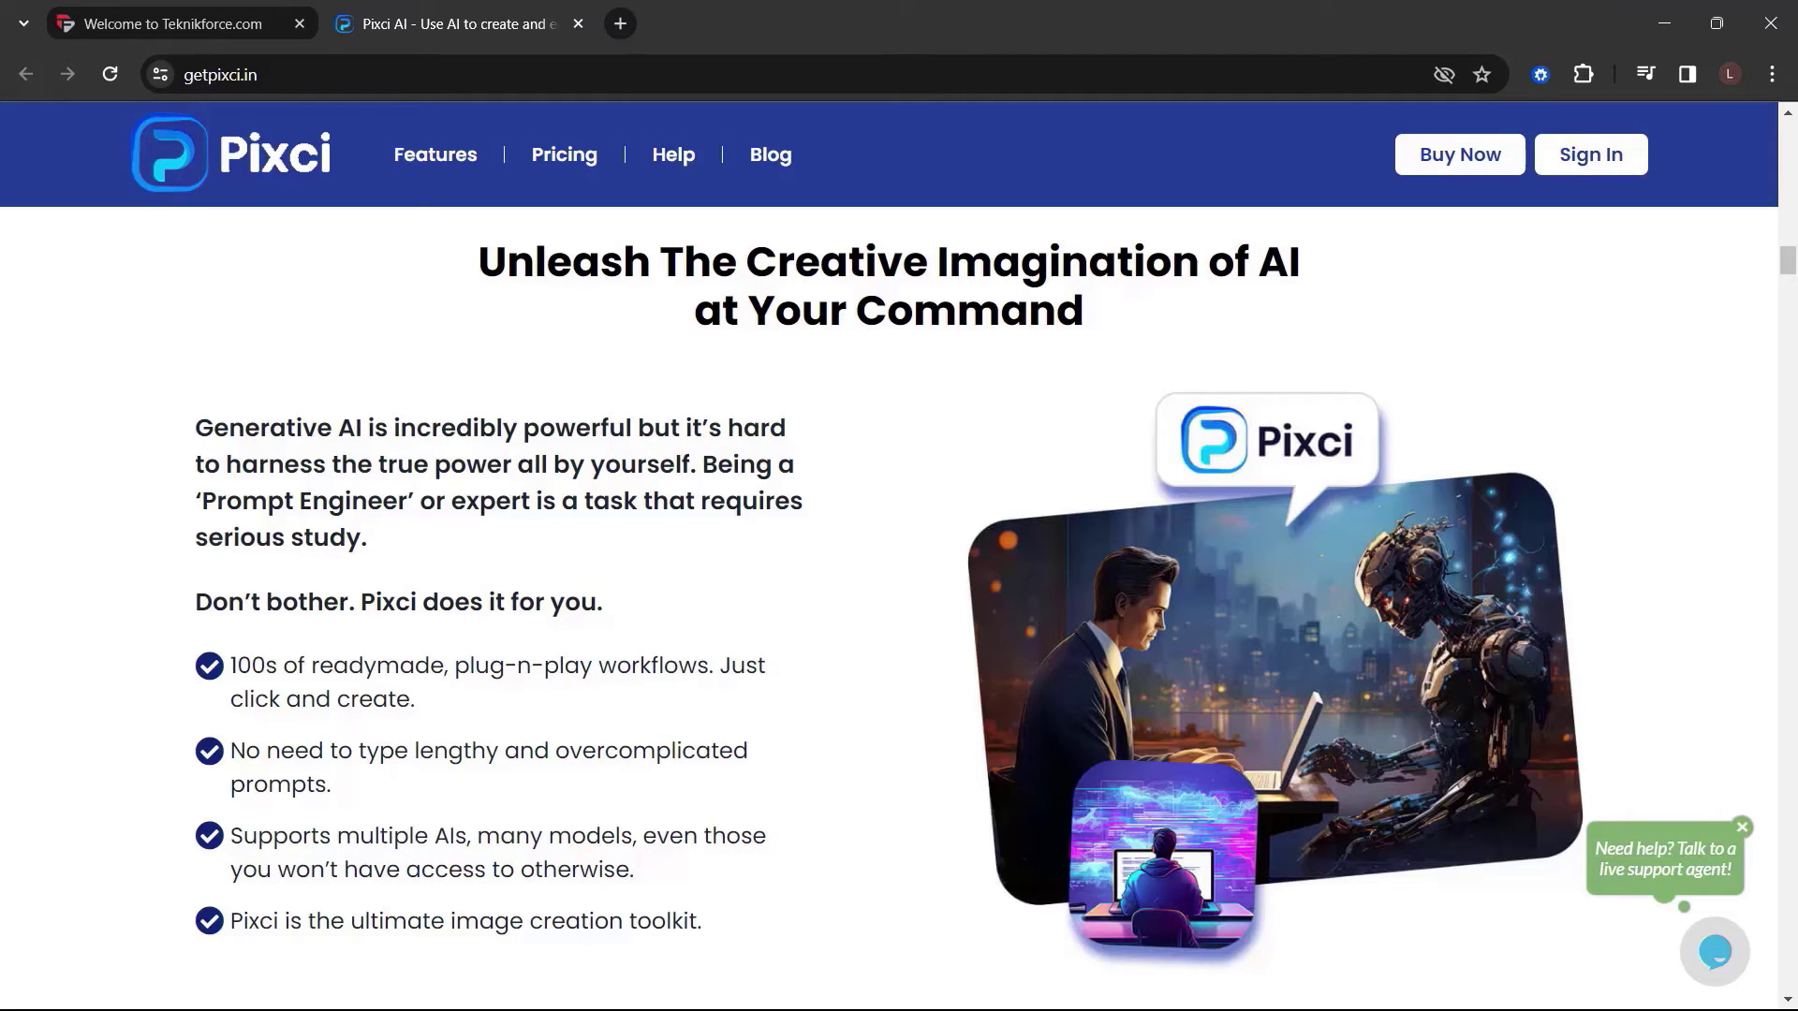
{"action": "scroll", "coordinate": [899, 563], "scroll_direction": "down", "scroll_amount": 5}
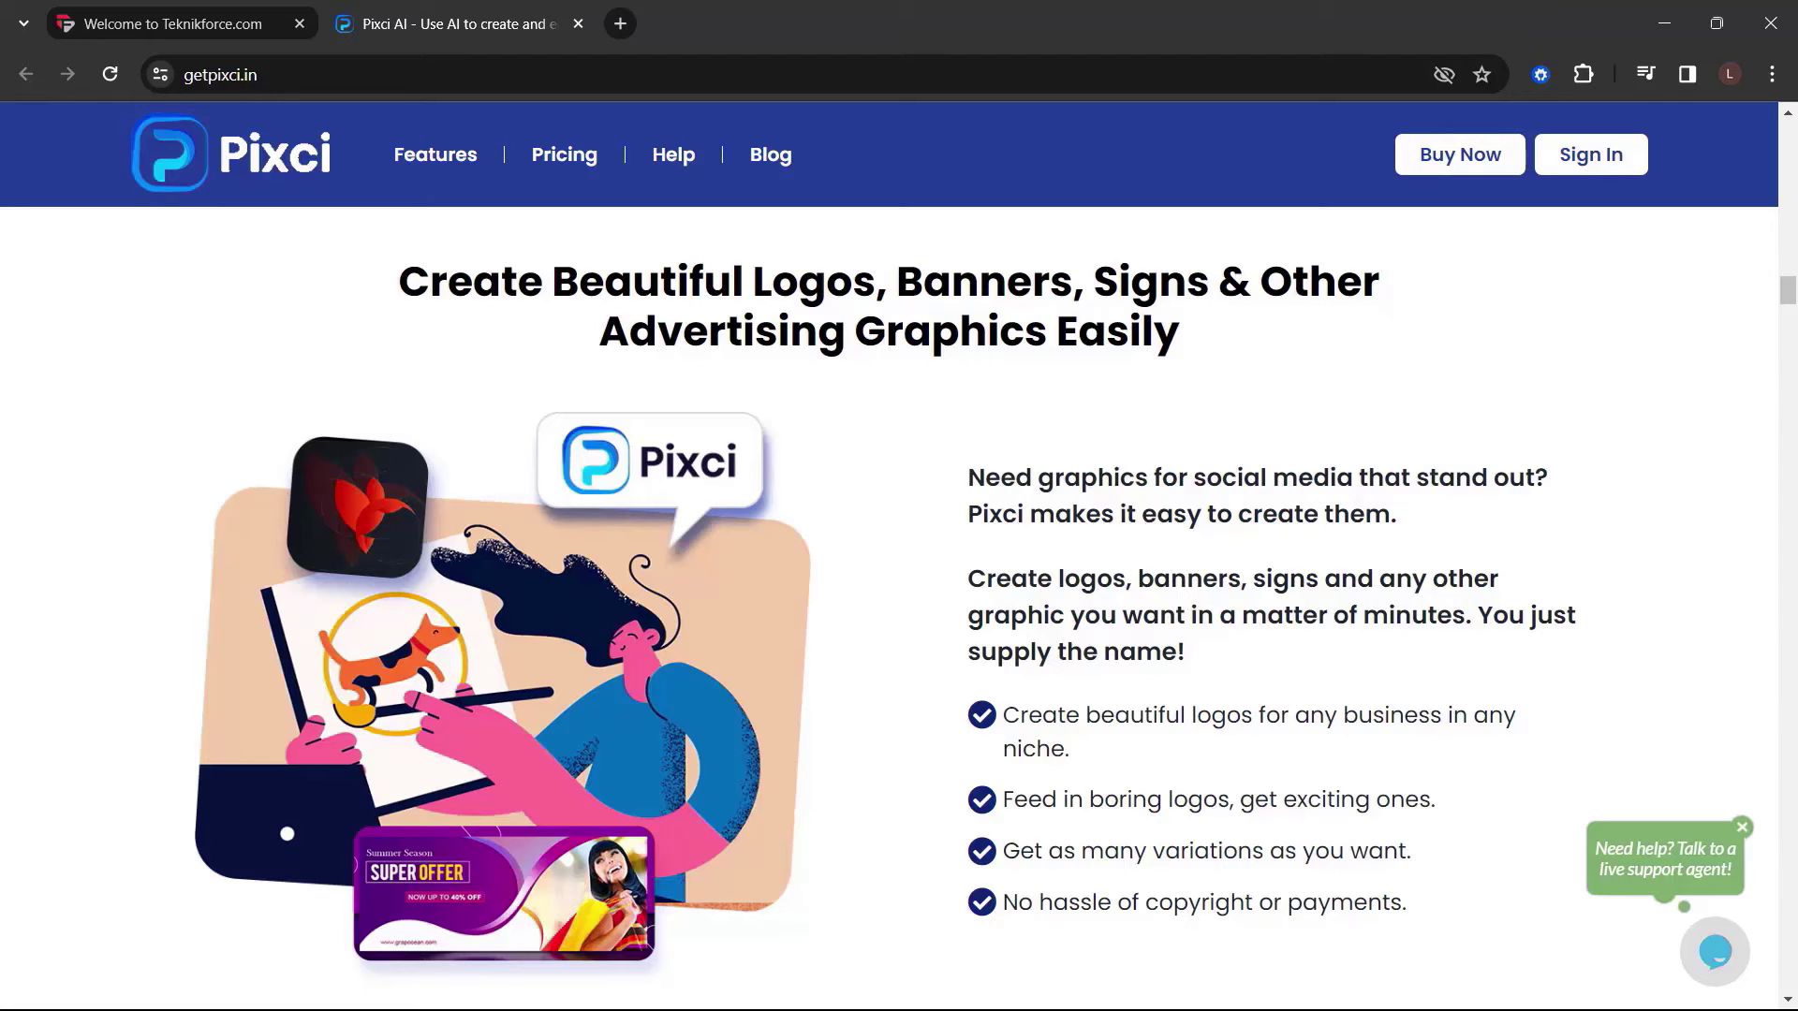
{"action": "scroll", "coordinate": [899, 604], "scroll_direction": "down", "scroll_amount": 5}
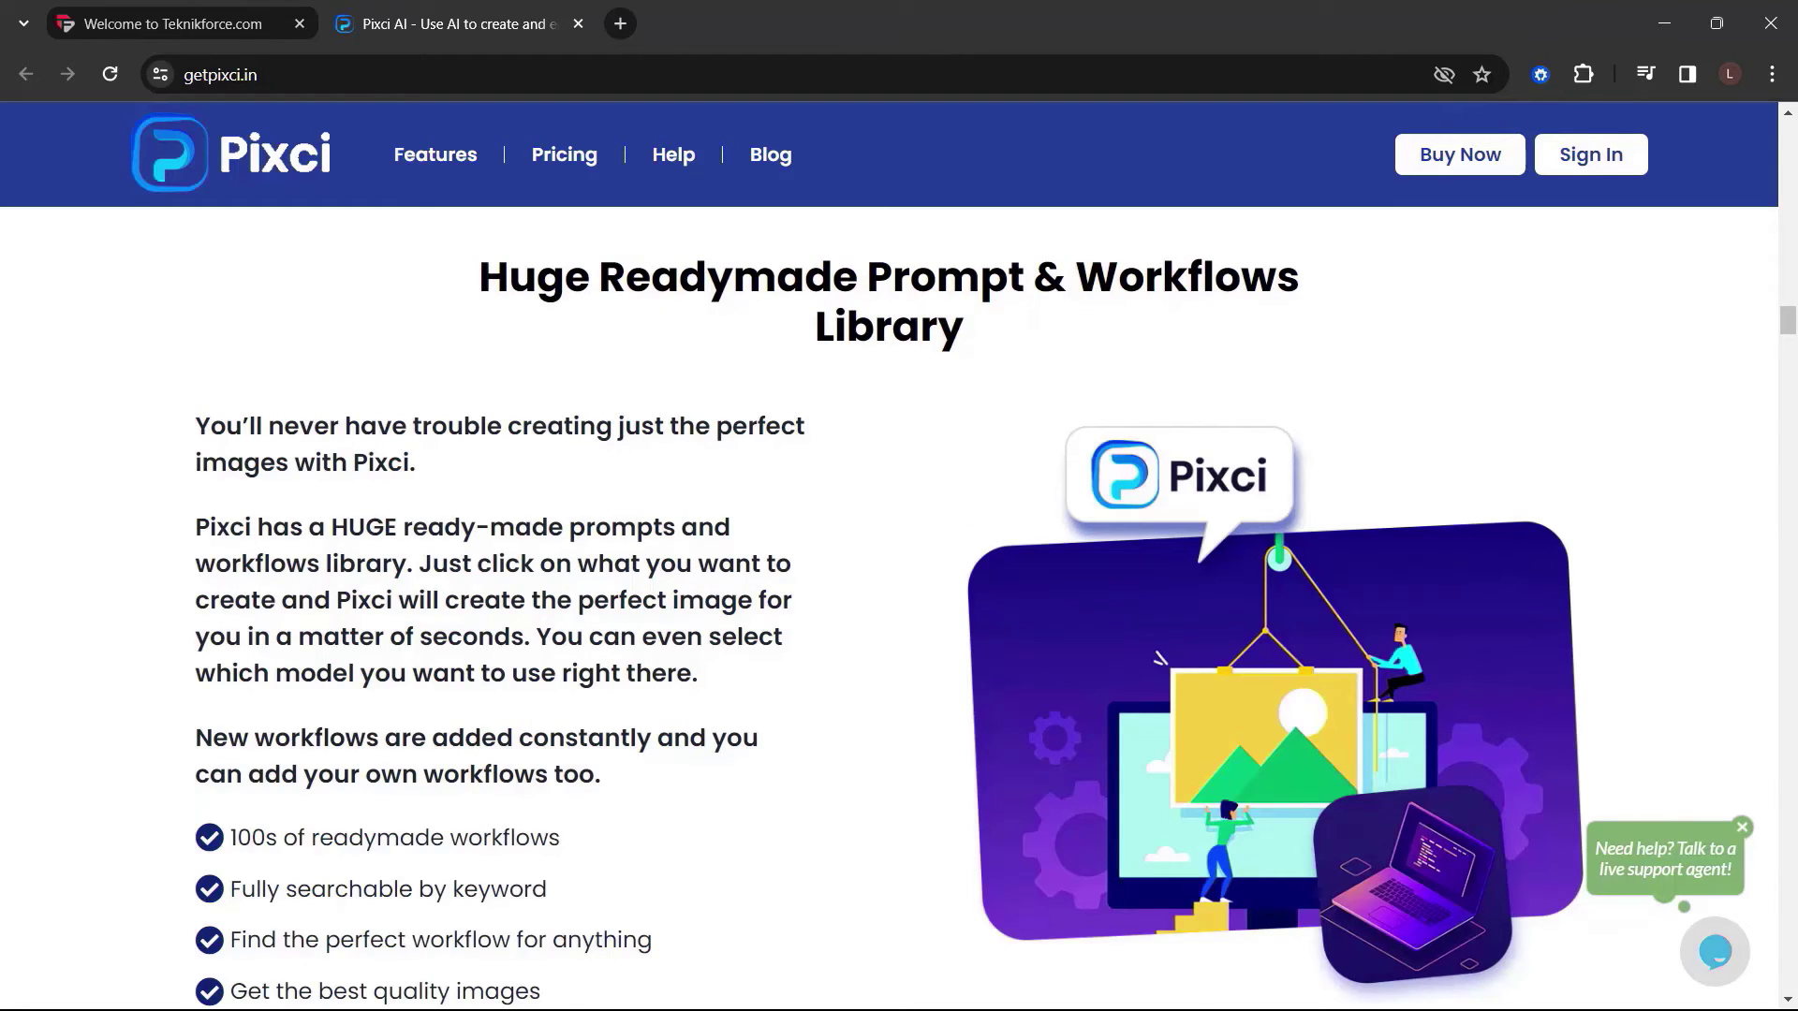
{"action": "scroll", "coordinate": [899, 605], "scroll_direction": "down", "scroll_amount": 5}
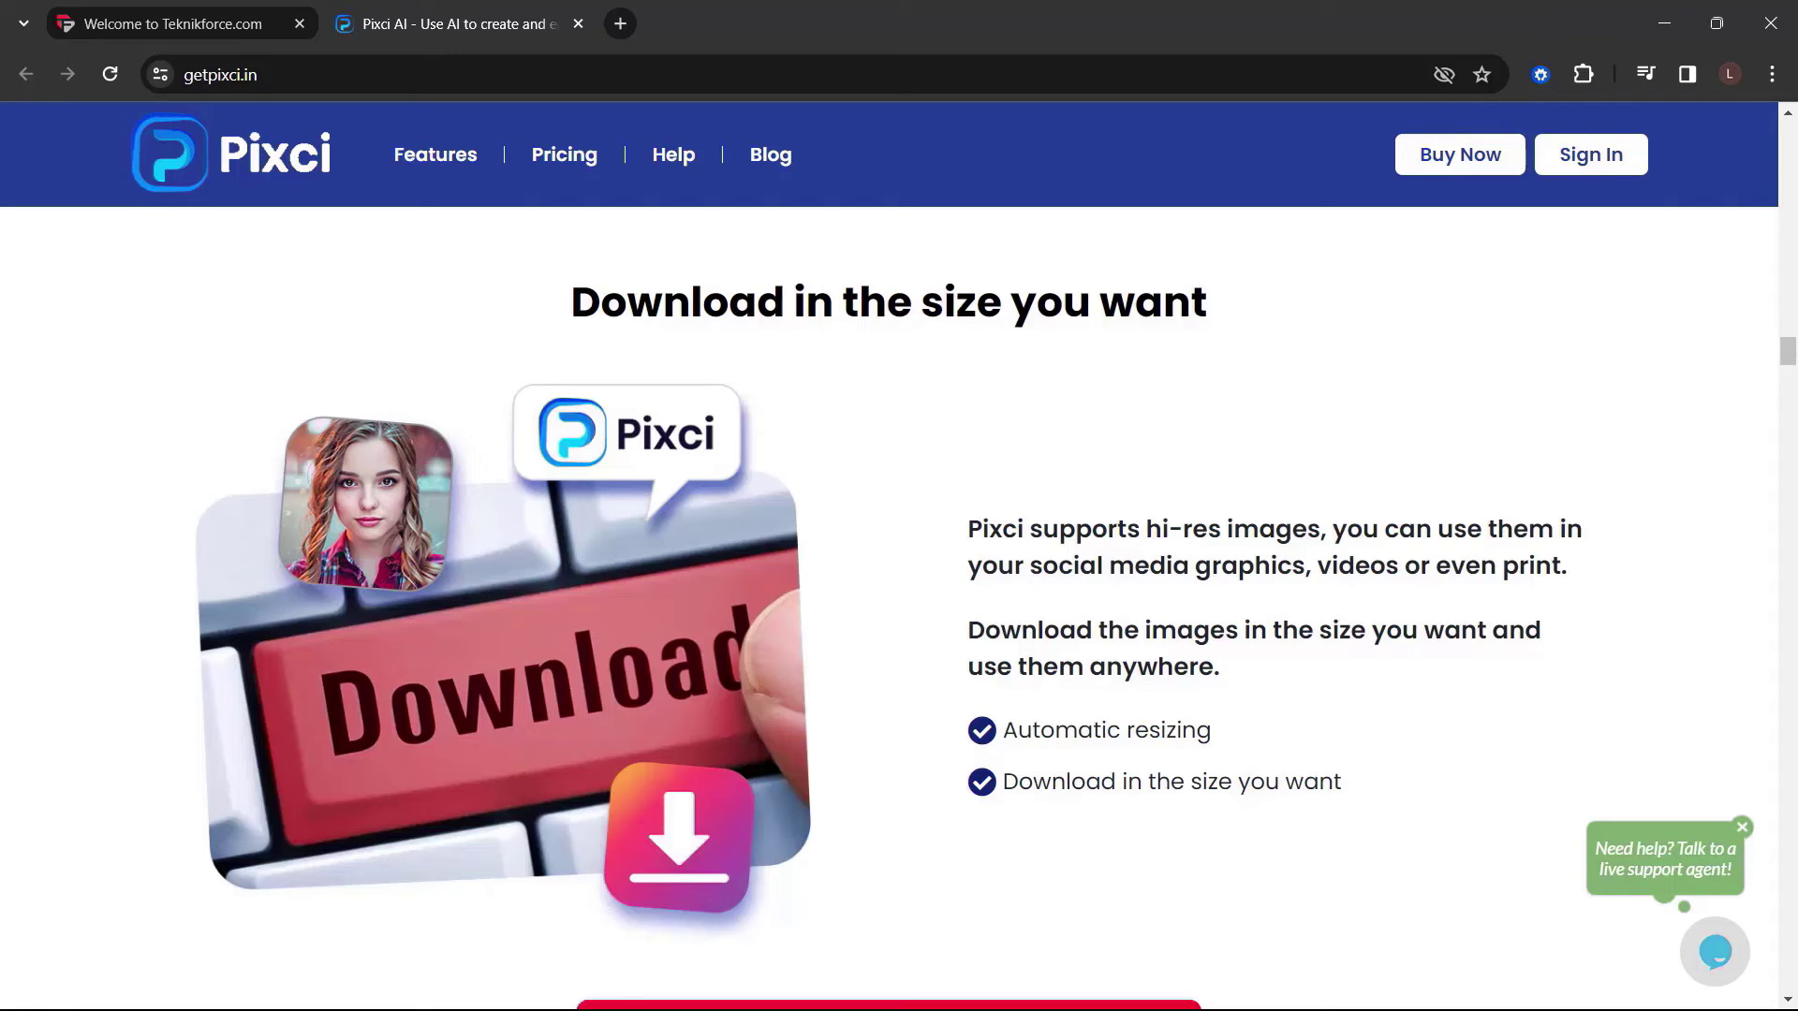
{"action": "scroll", "coordinate": [899, 563], "scroll_direction": "down", "scroll_amount": 5}
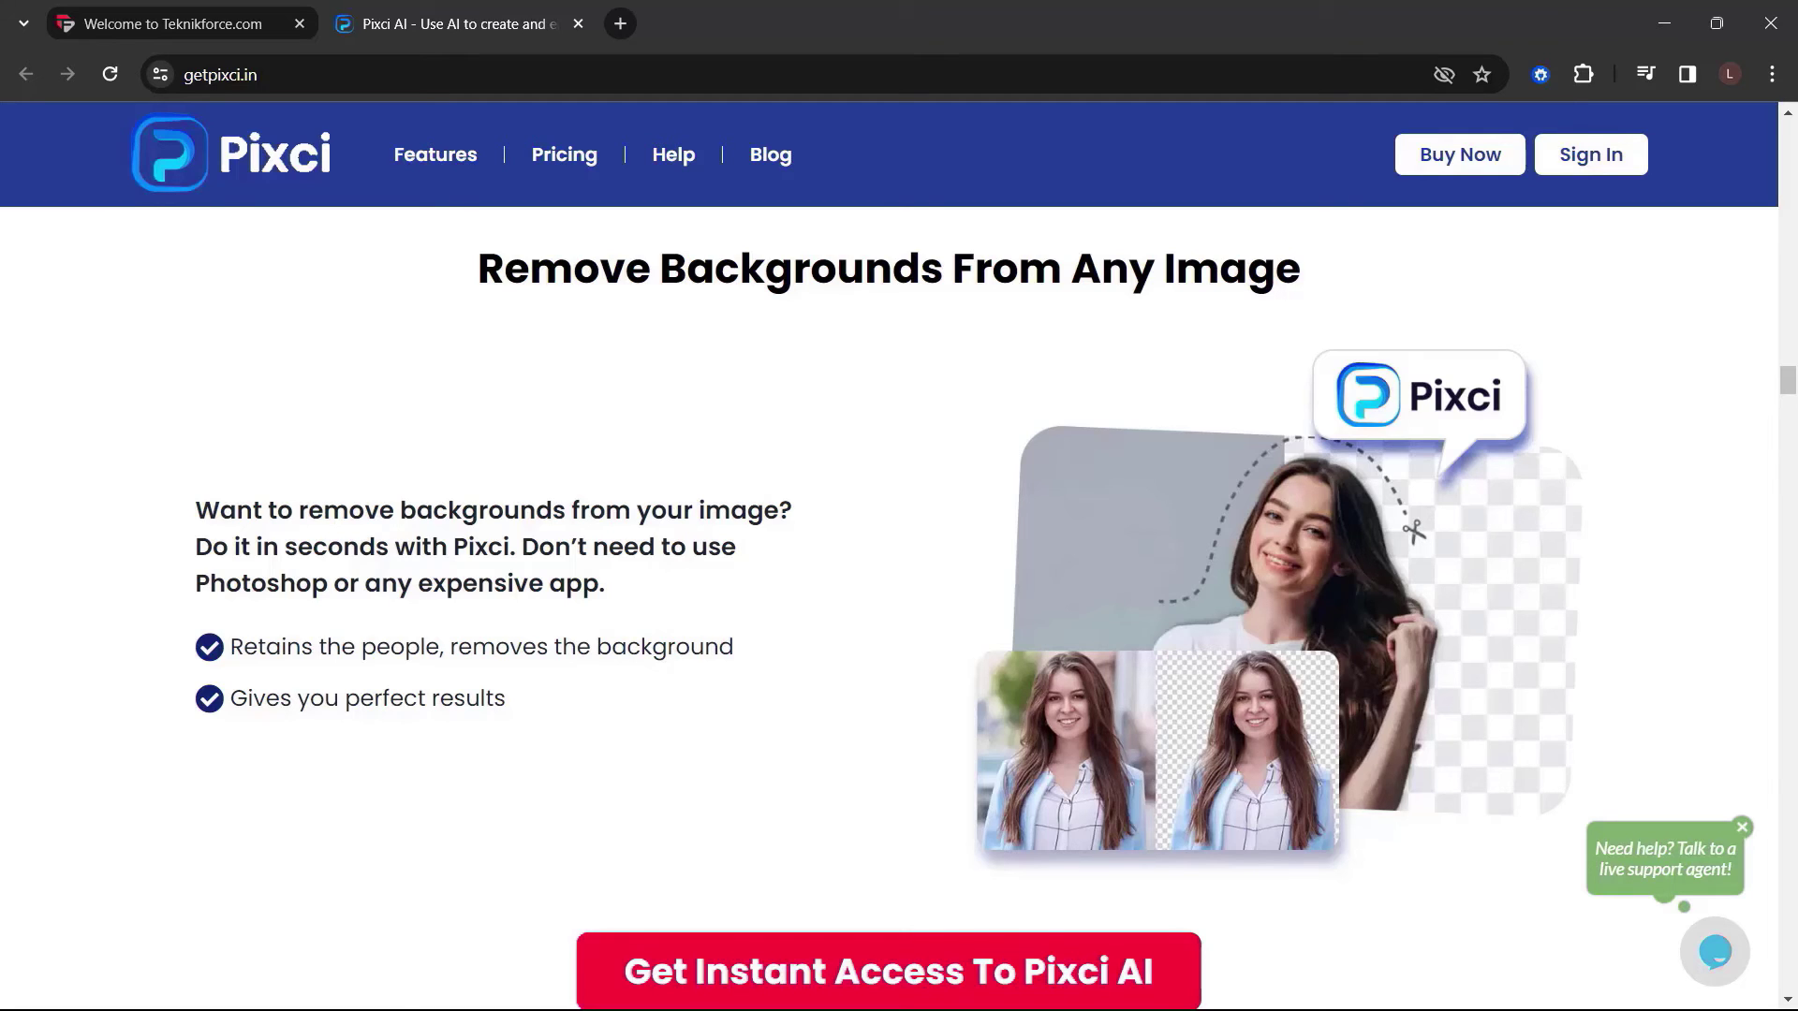
{"action": "scroll", "coordinate": [899, 604], "scroll_direction": "down", "scroll_amount": 5}
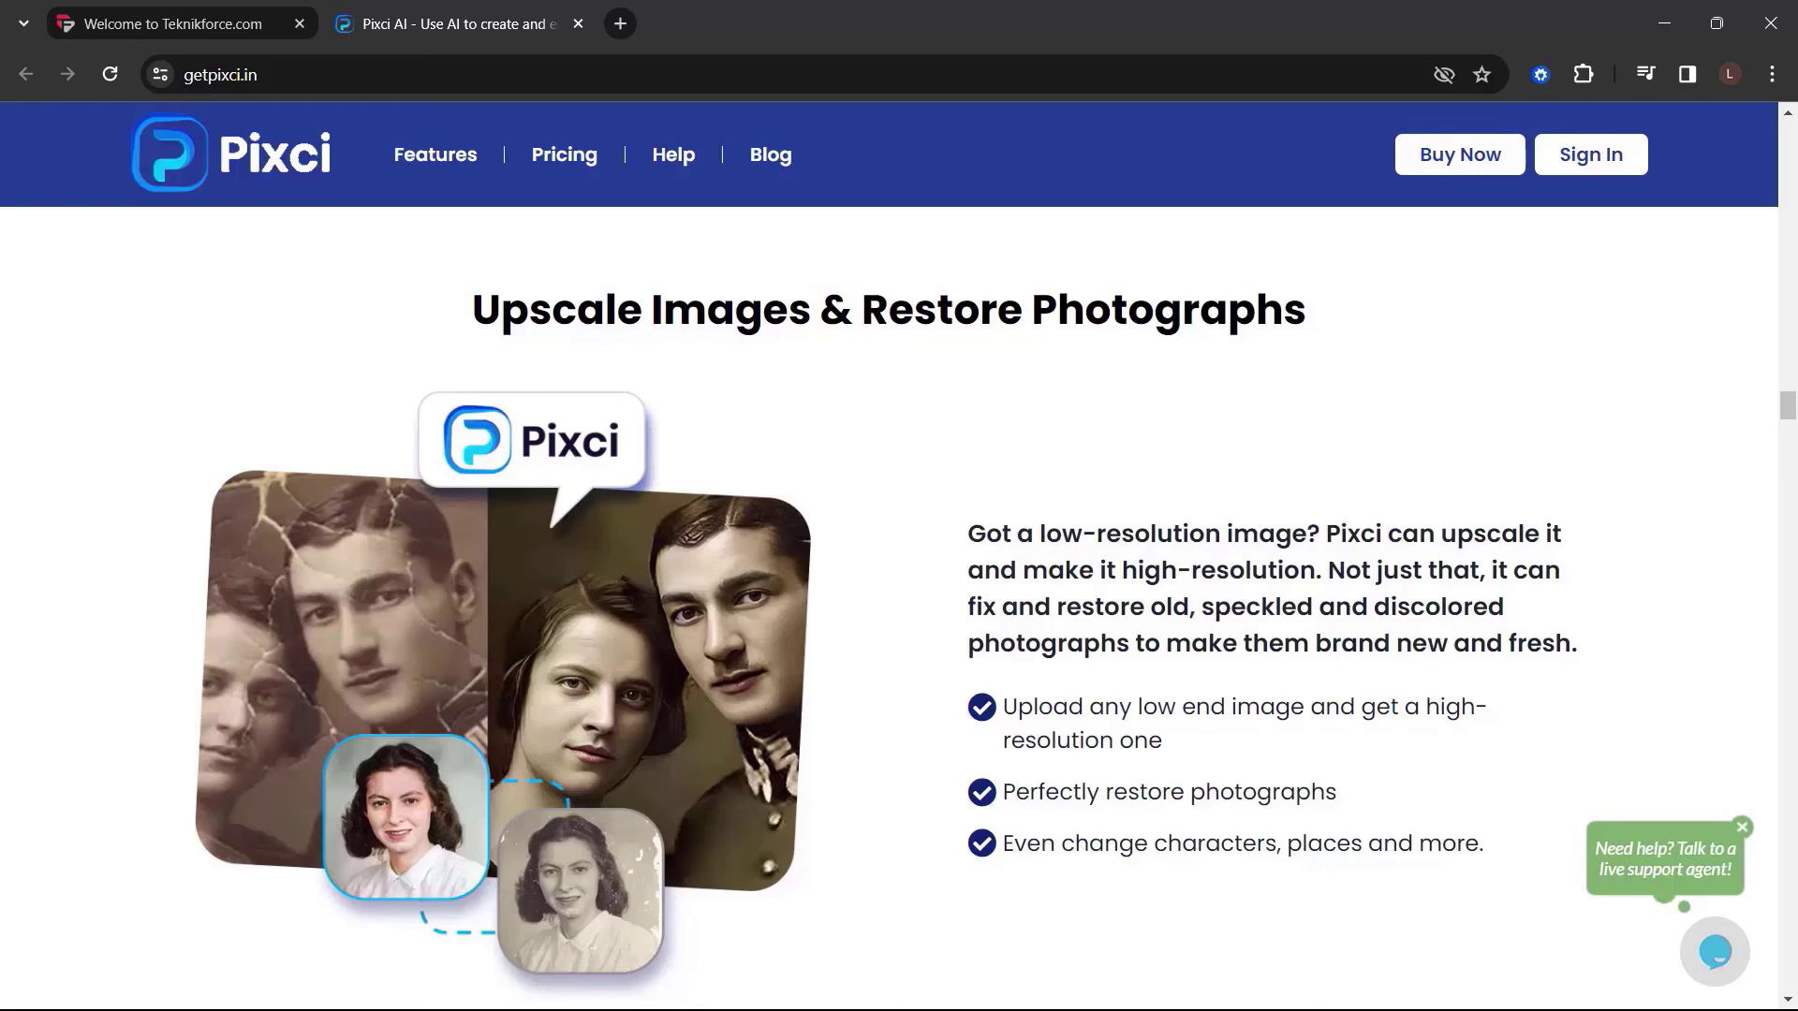
{"action": "scroll", "coordinate": [899, 604], "scroll_direction": "down", "scroll_amount": 5}
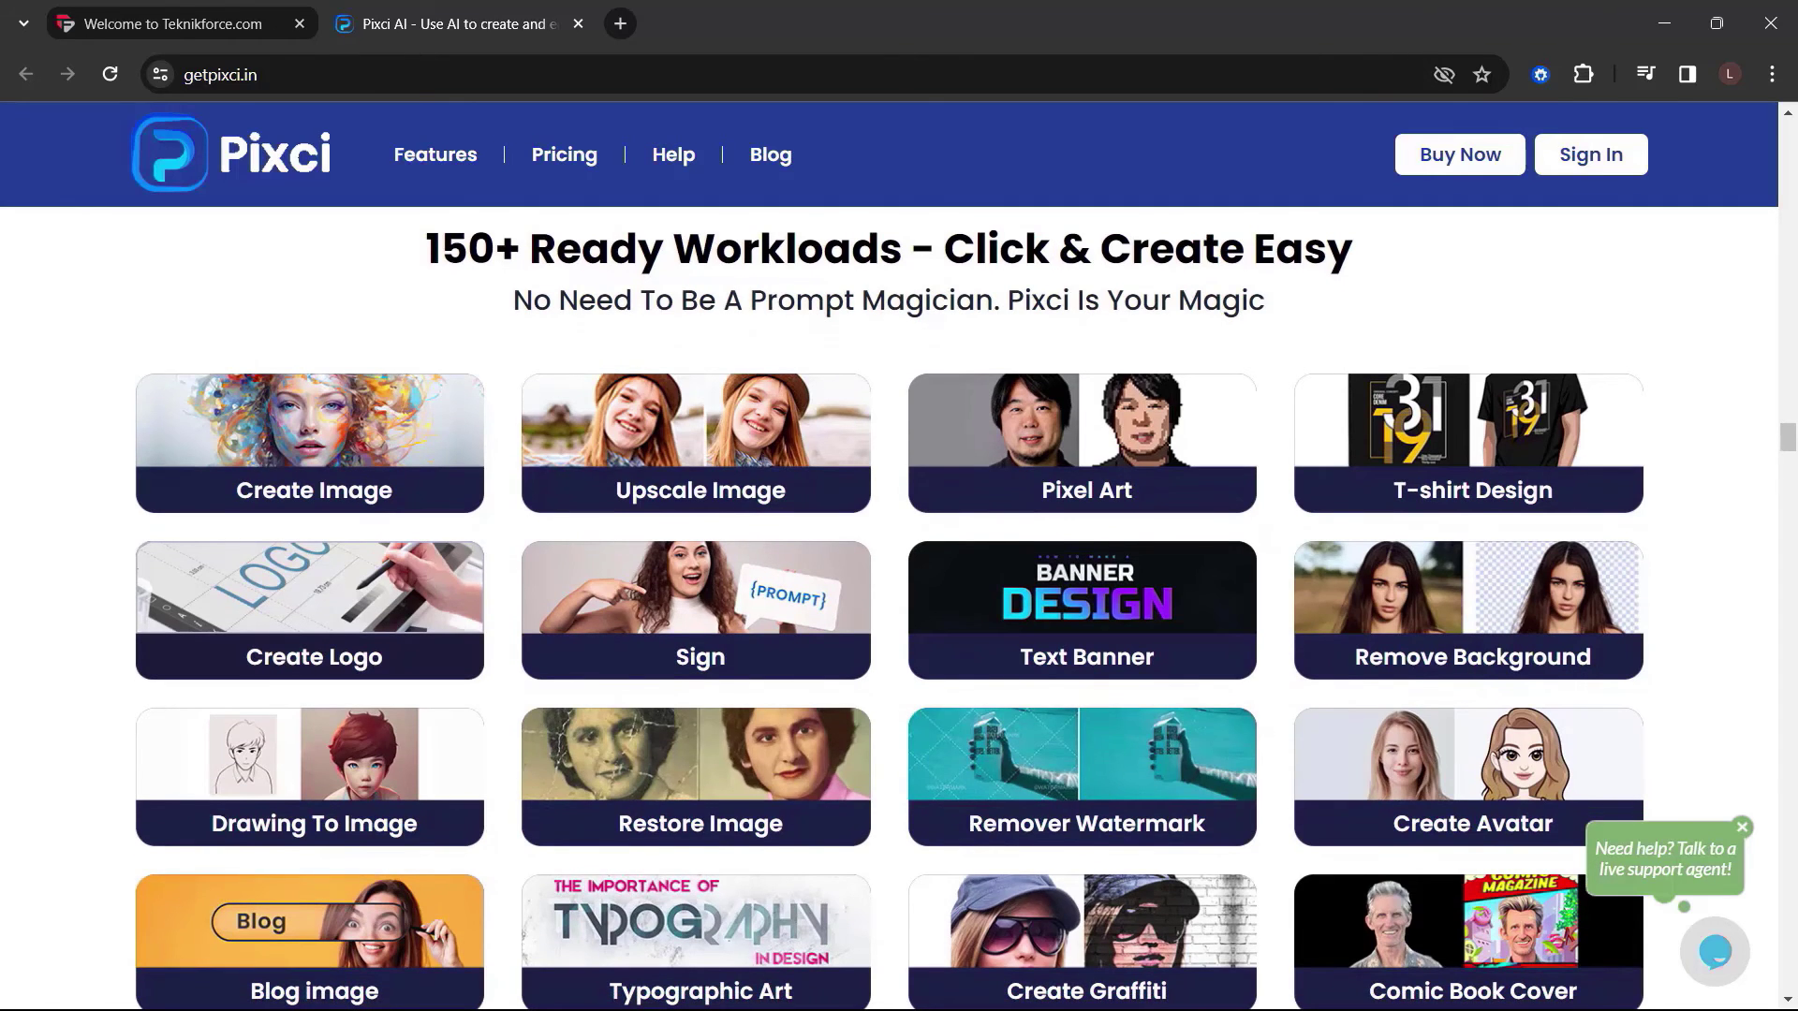
{"action": "scroll", "coordinate": [900, 604], "scroll_direction": "down", "scroll_amount": 1}
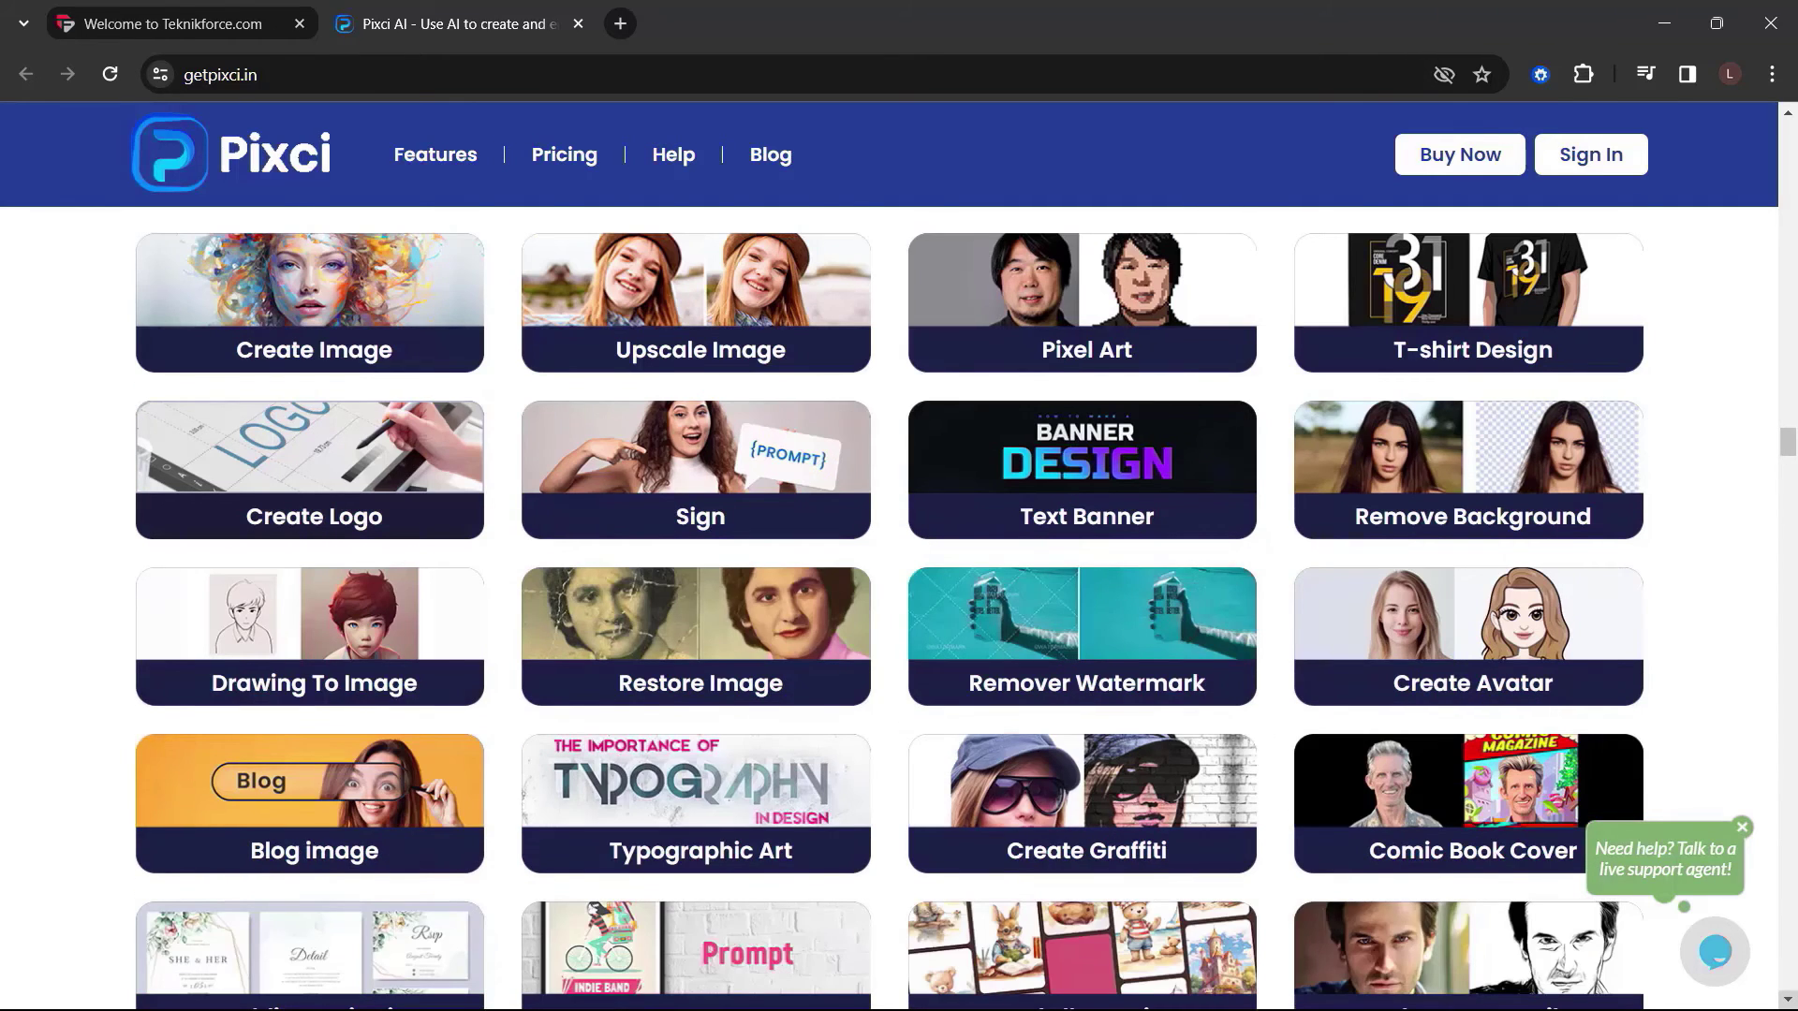
{"action": "scroll", "coordinate": [899, 605], "scroll_direction": "down", "scroll_amount": 4}
{"action": "scroll", "coordinate": [899, 604], "scroll_direction": "up", "scroll_amount": 1}
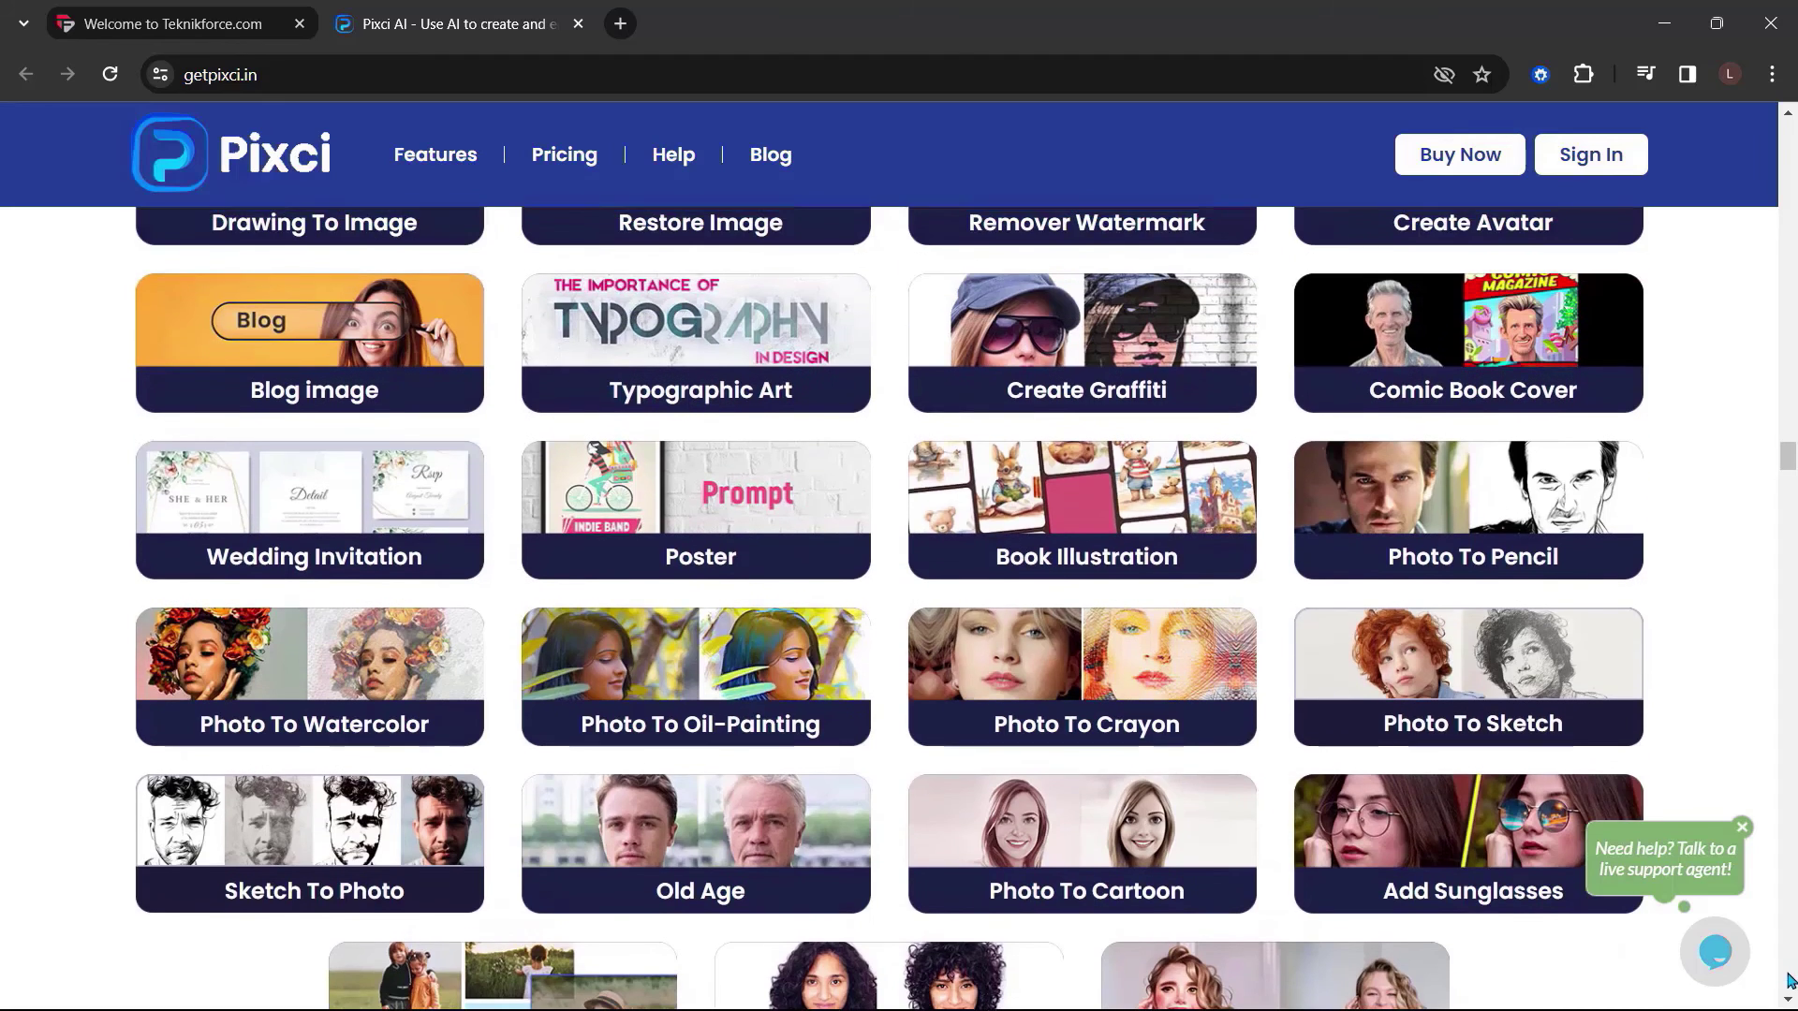
{"action": "scroll", "coordinate": [899, 605], "scroll_direction": "down", "scroll_amount": 6}
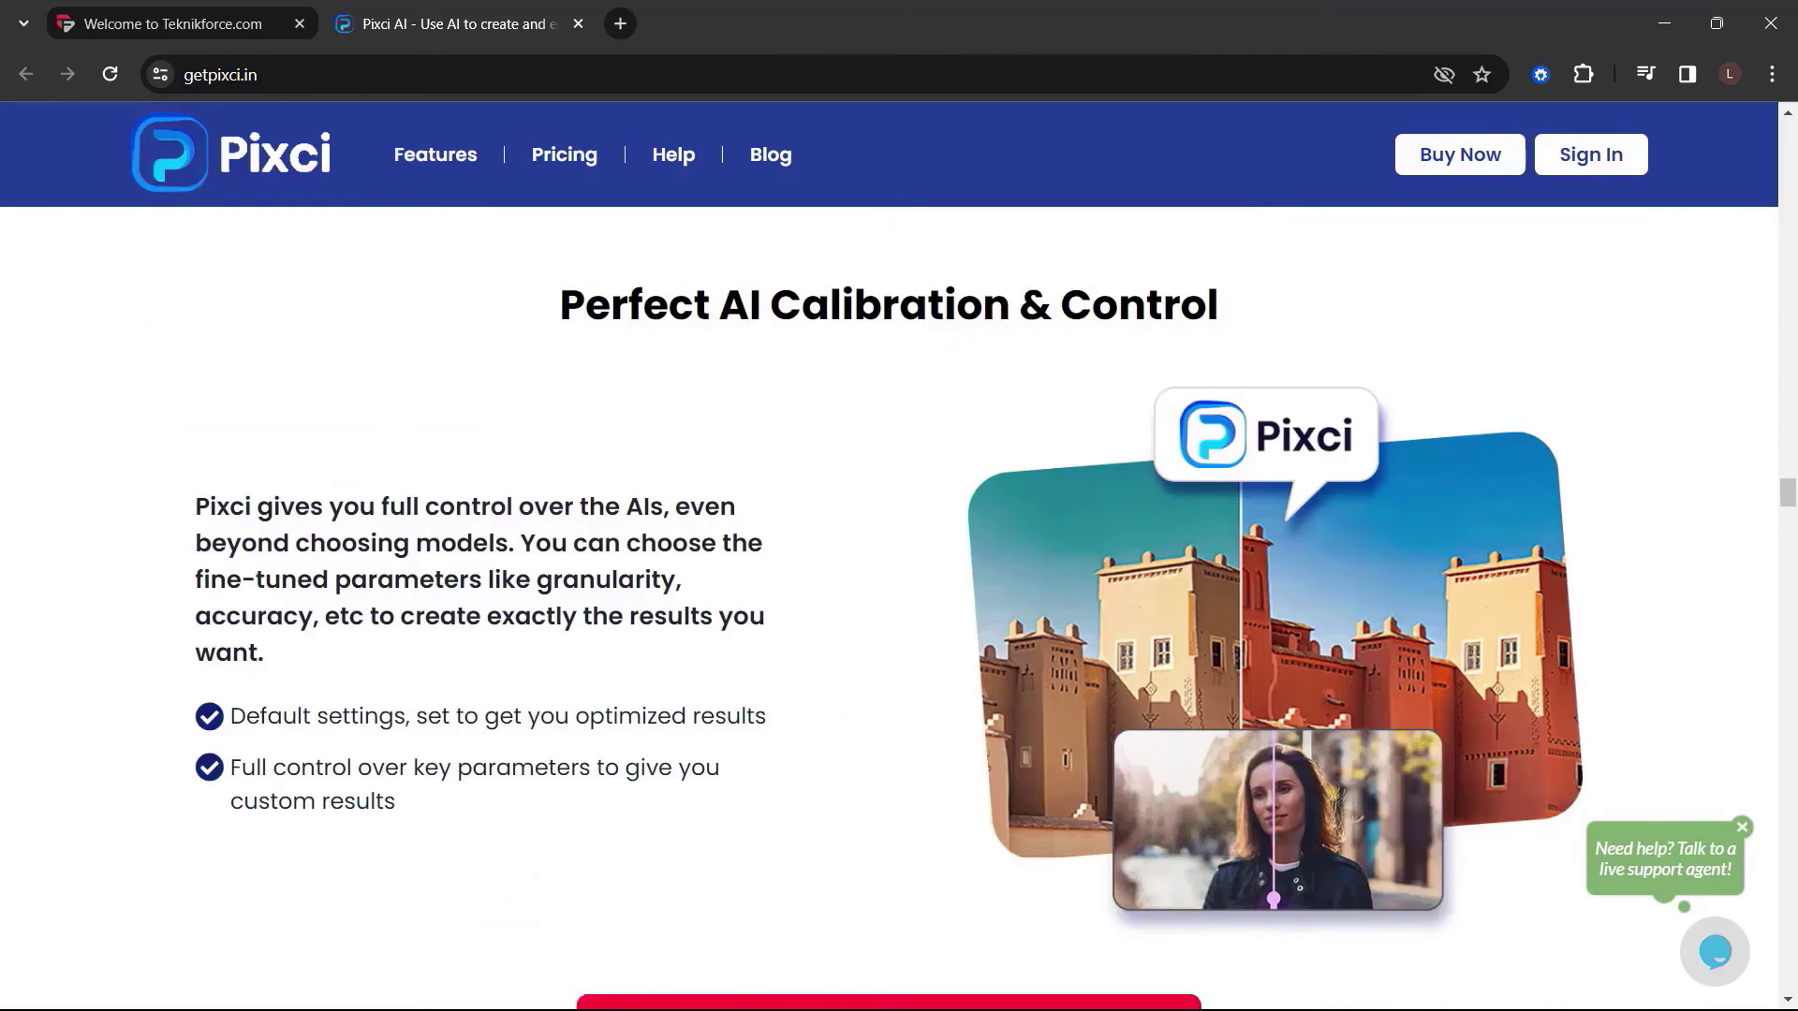
{"action": "scroll", "coordinate": [900, 604], "scroll_direction": "down", "scroll_amount": 6}
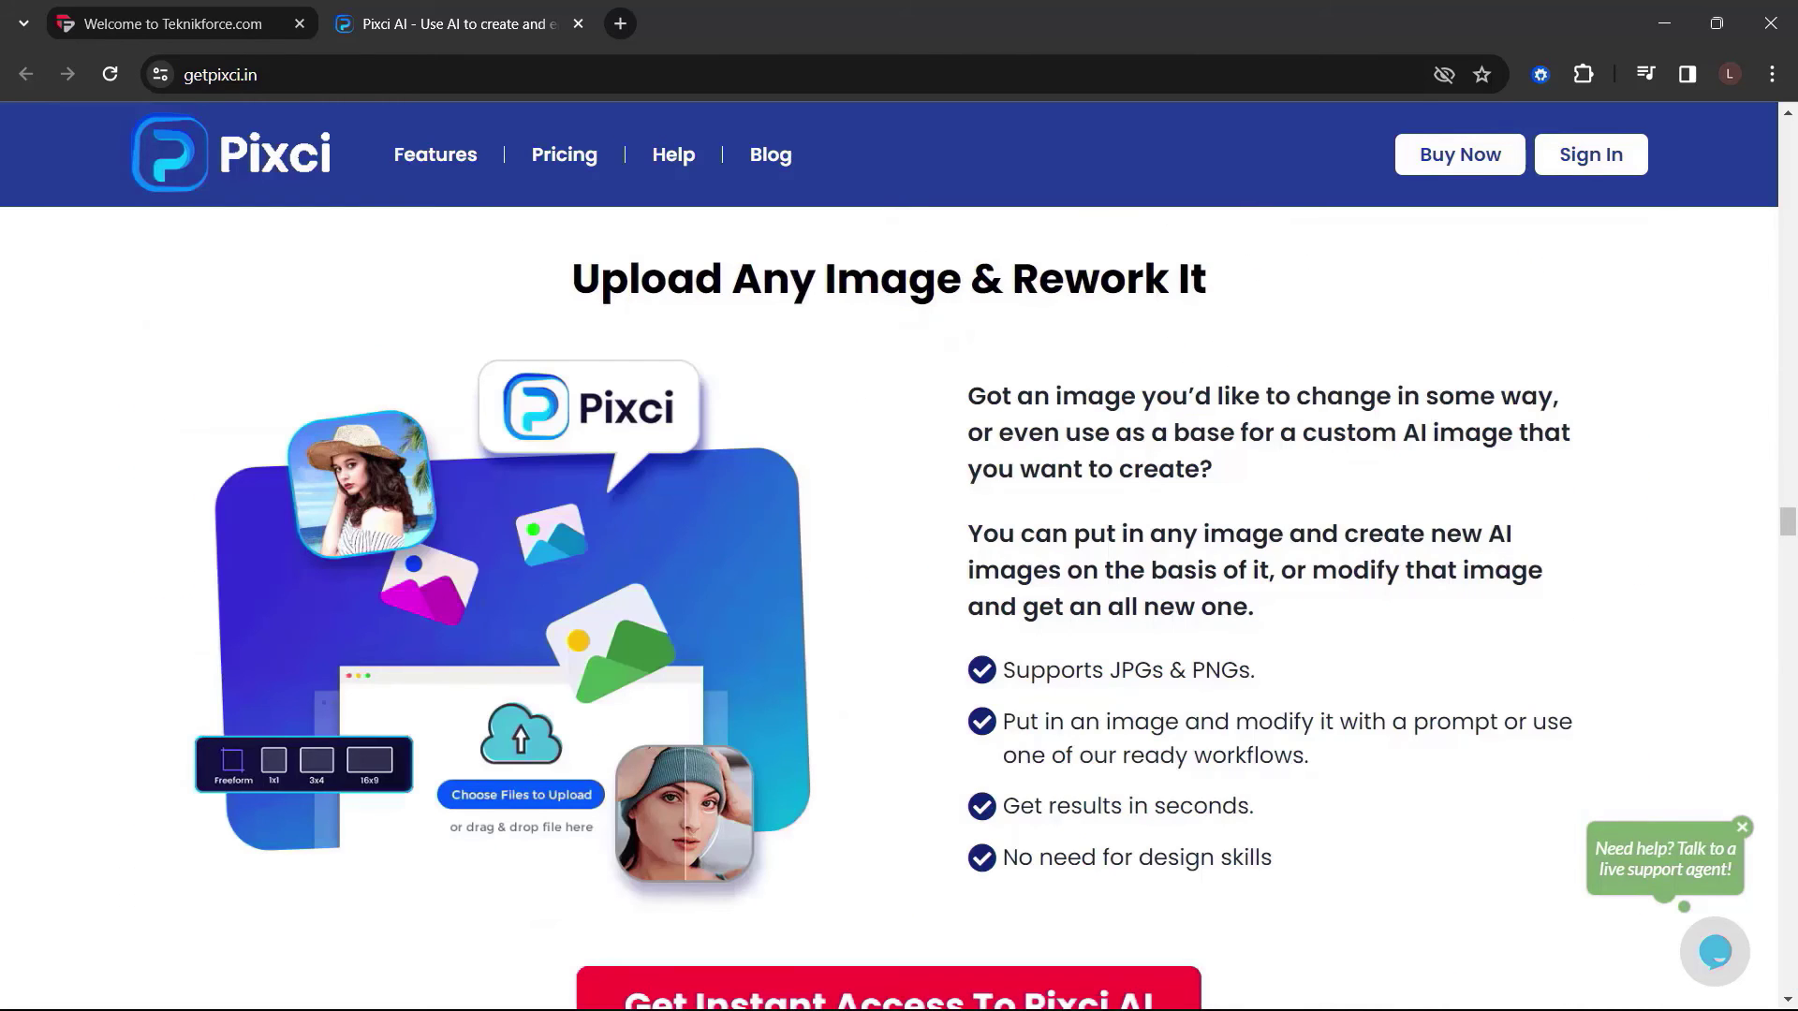
{"action": "scroll", "coordinate": [899, 604], "scroll_direction": "down", "scroll_amount": 5}
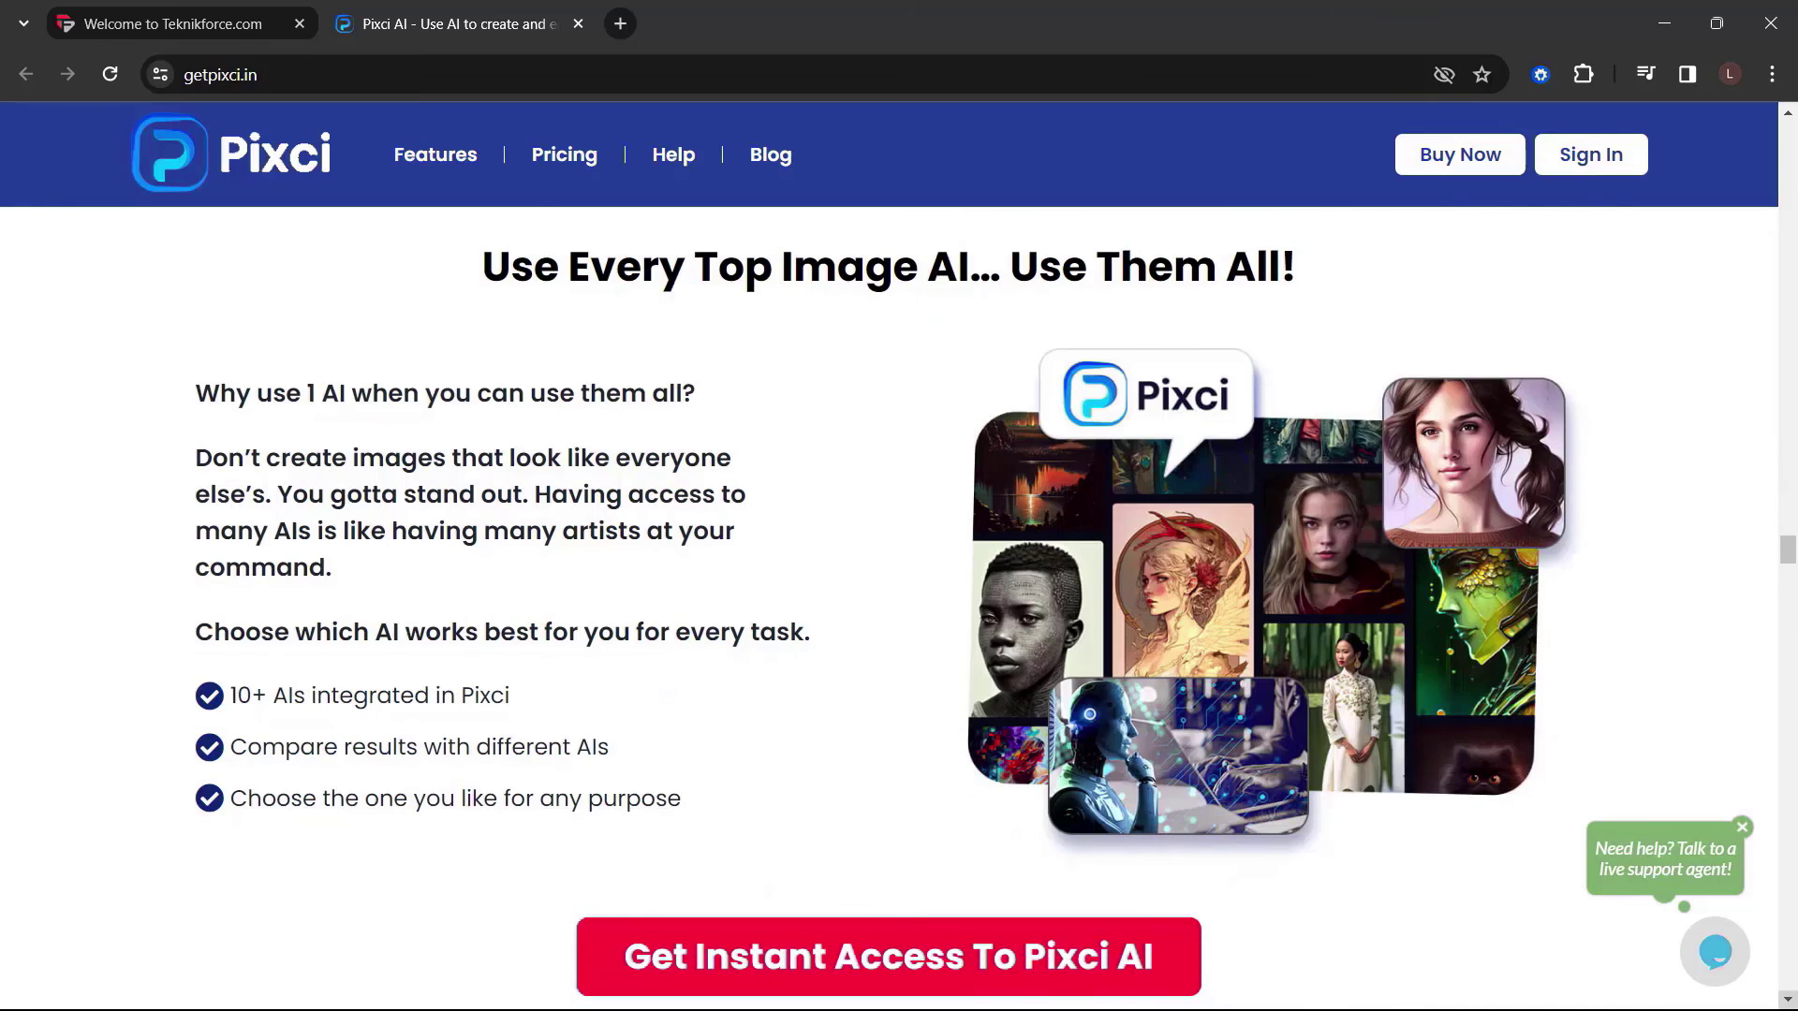
{"action": "scroll", "coordinate": [899, 604], "scroll_direction": "down", "scroll_amount": 5}
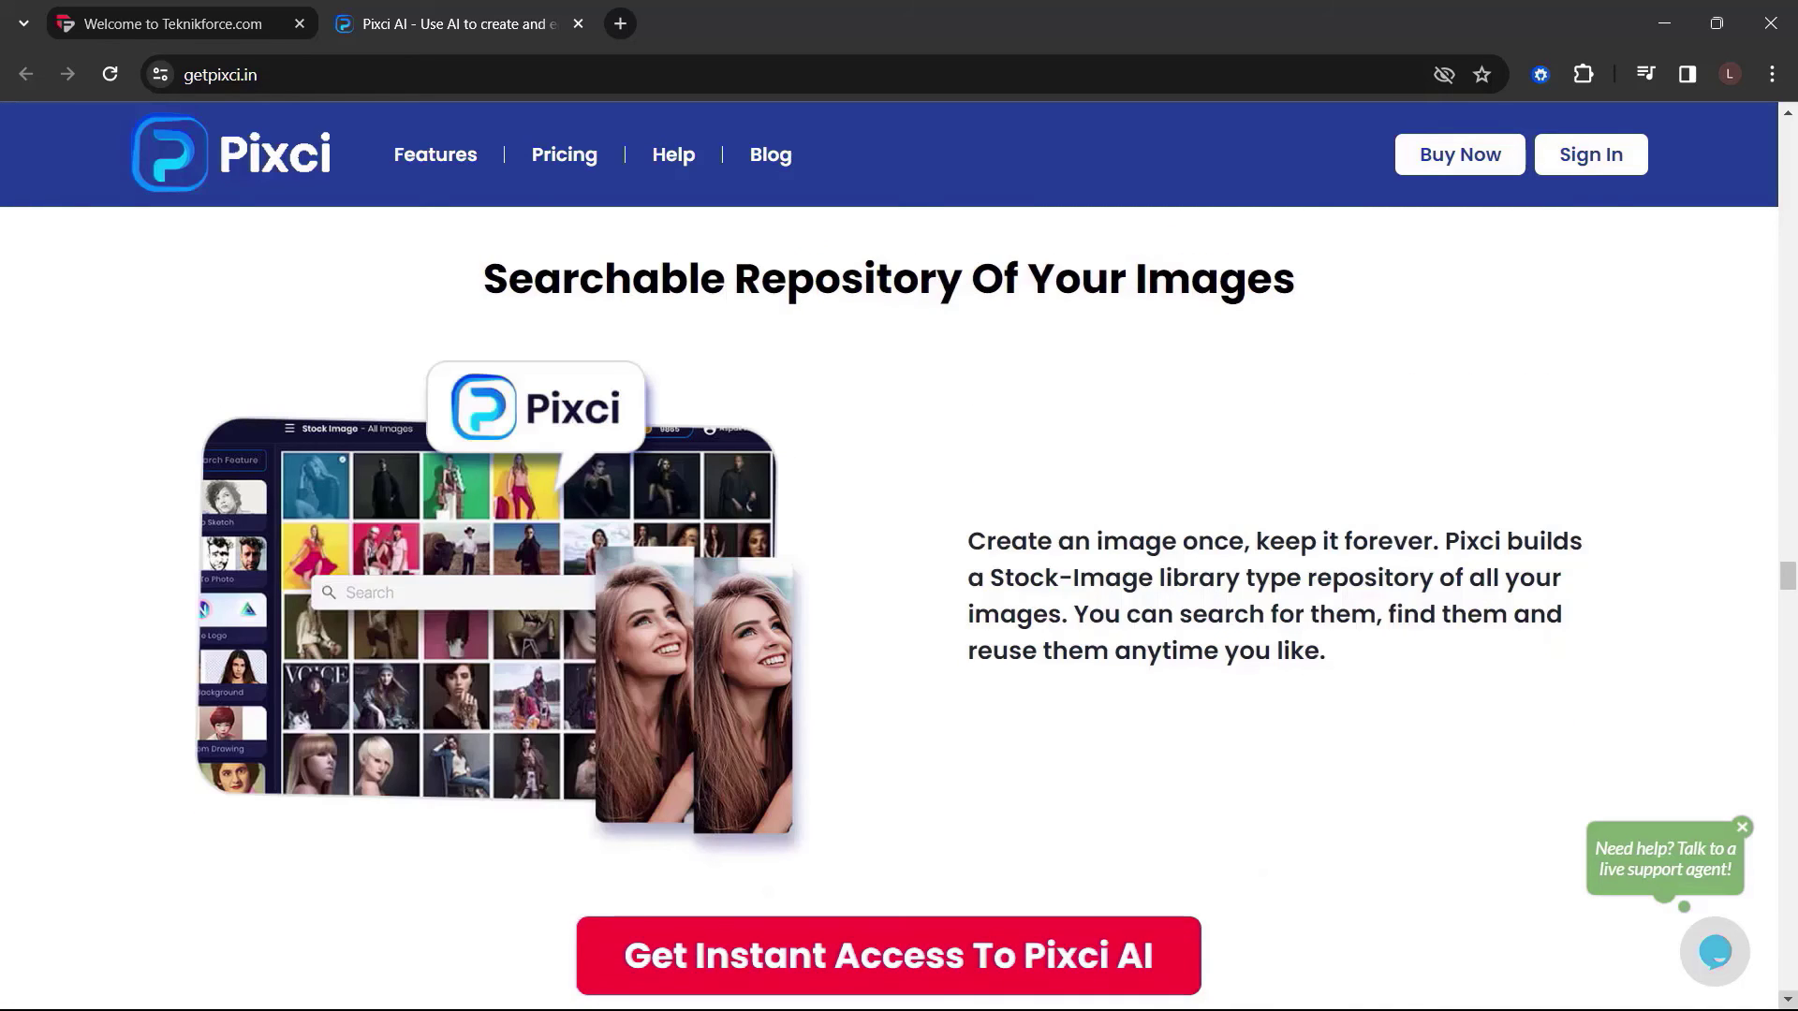
{"action": "scroll", "coordinate": [899, 605], "scroll_direction": "down", "scroll_amount": 5}
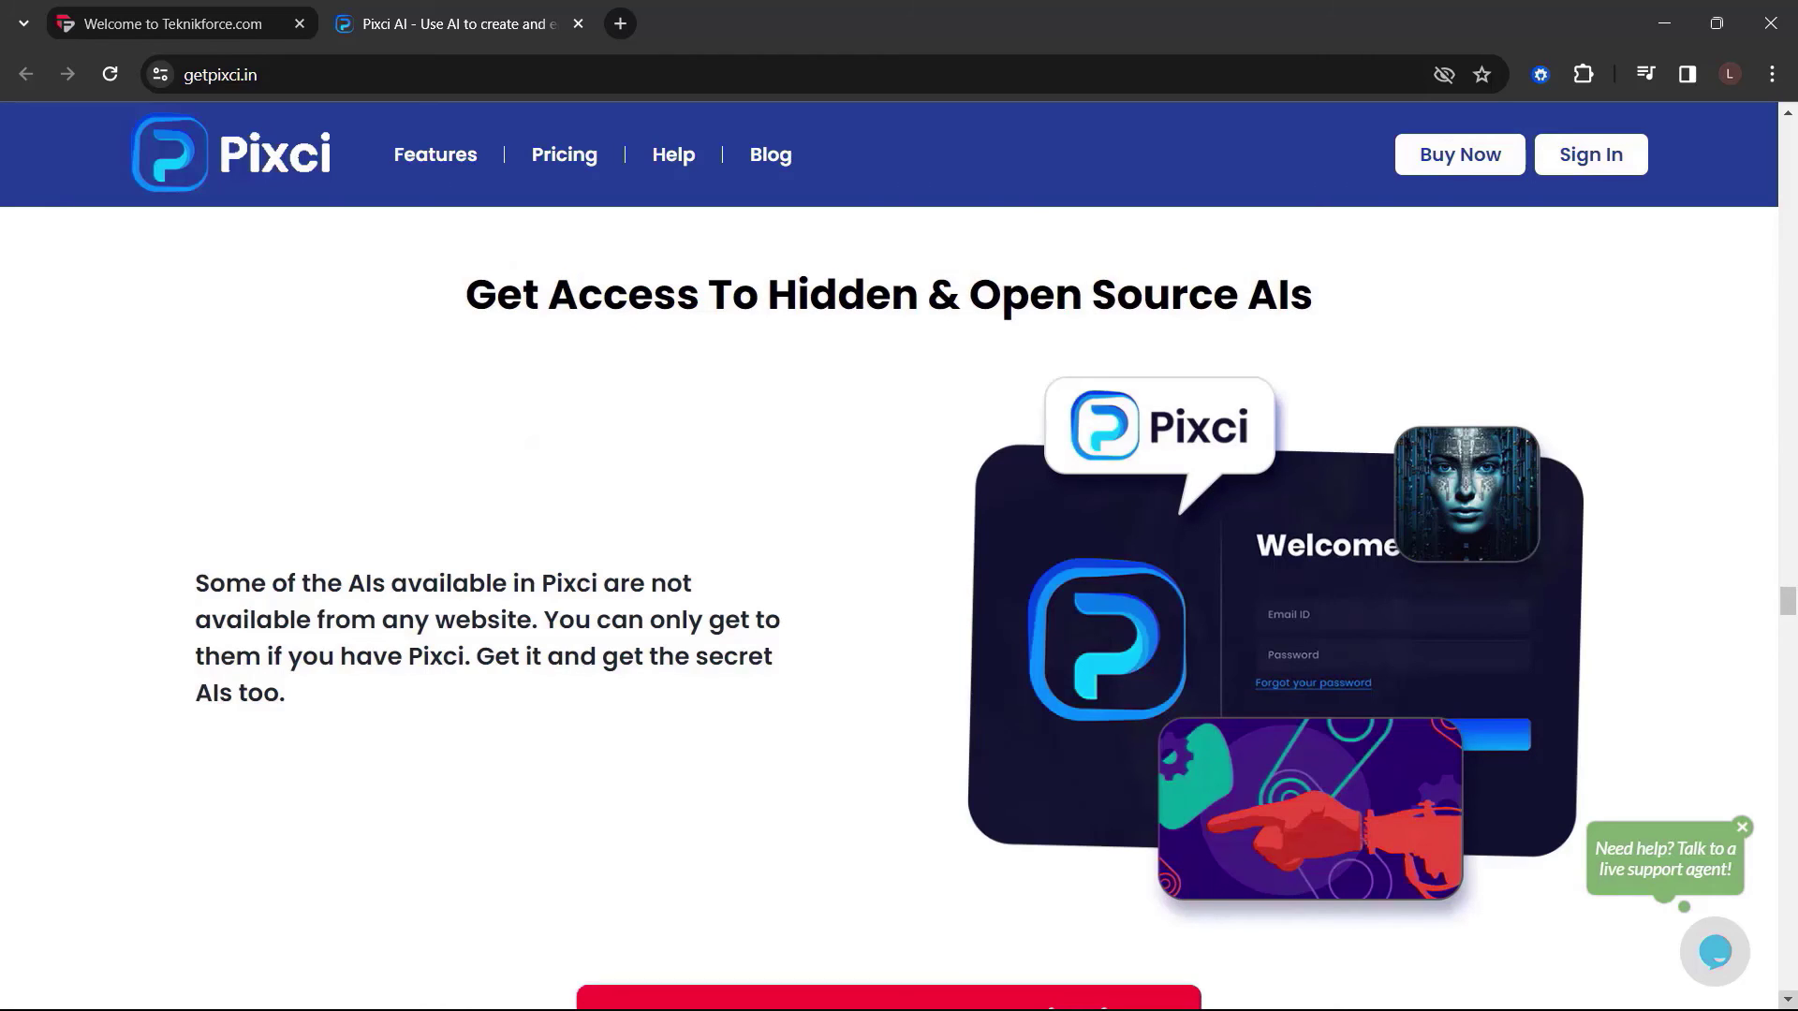
{"action": "scroll", "coordinate": [899, 604], "scroll_direction": "down", "scroll_amount": 5}
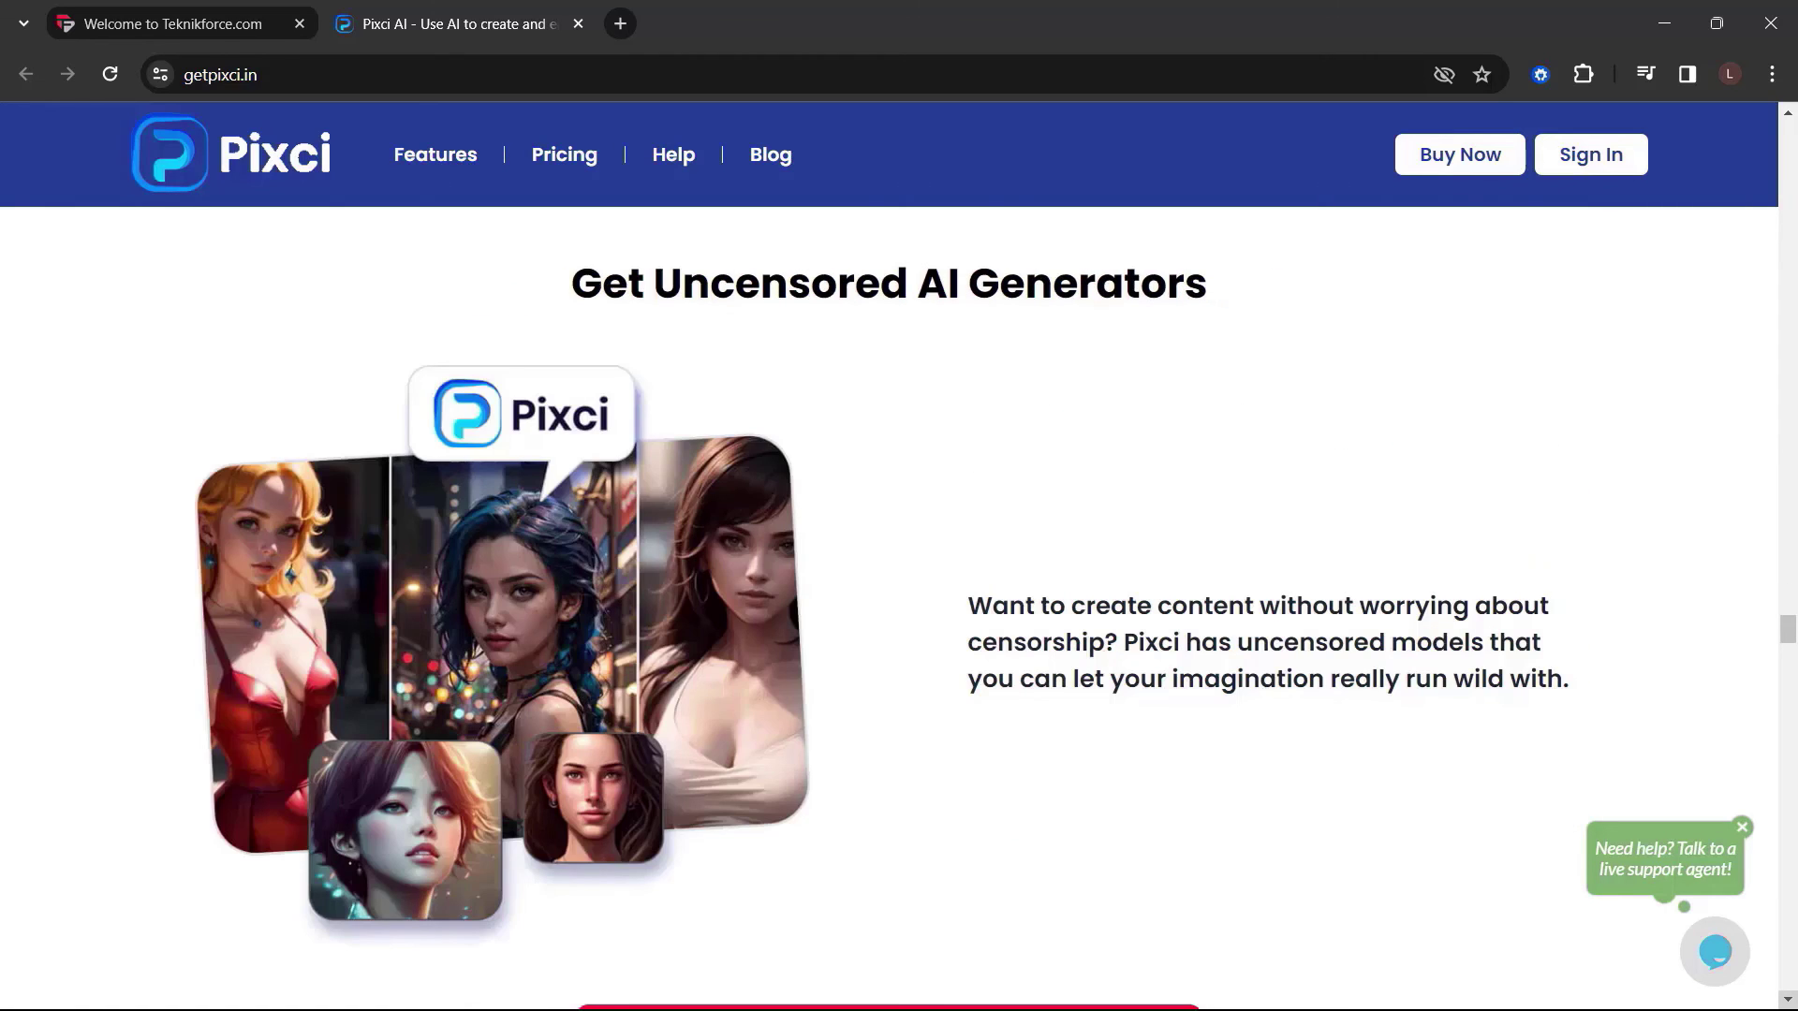
{"action": "scroll", "coordinate": [899, 604], "scroll_direction": "down", "scroll_amount": 5}
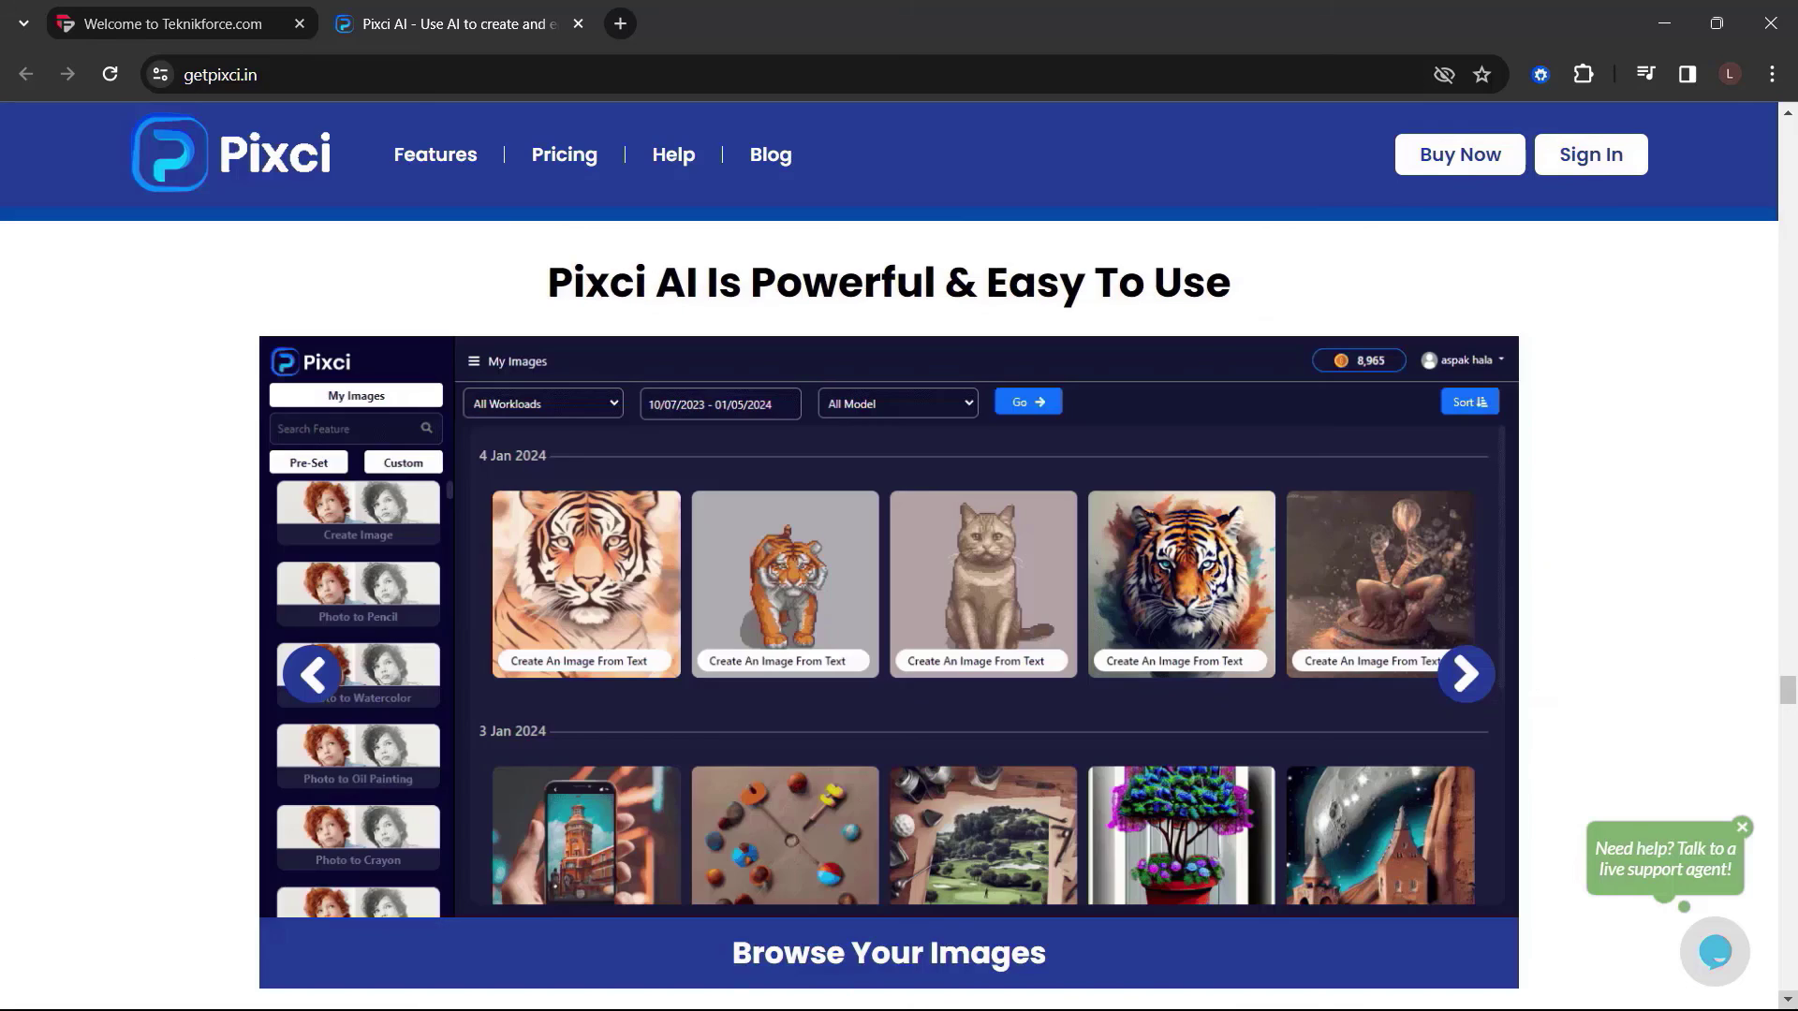